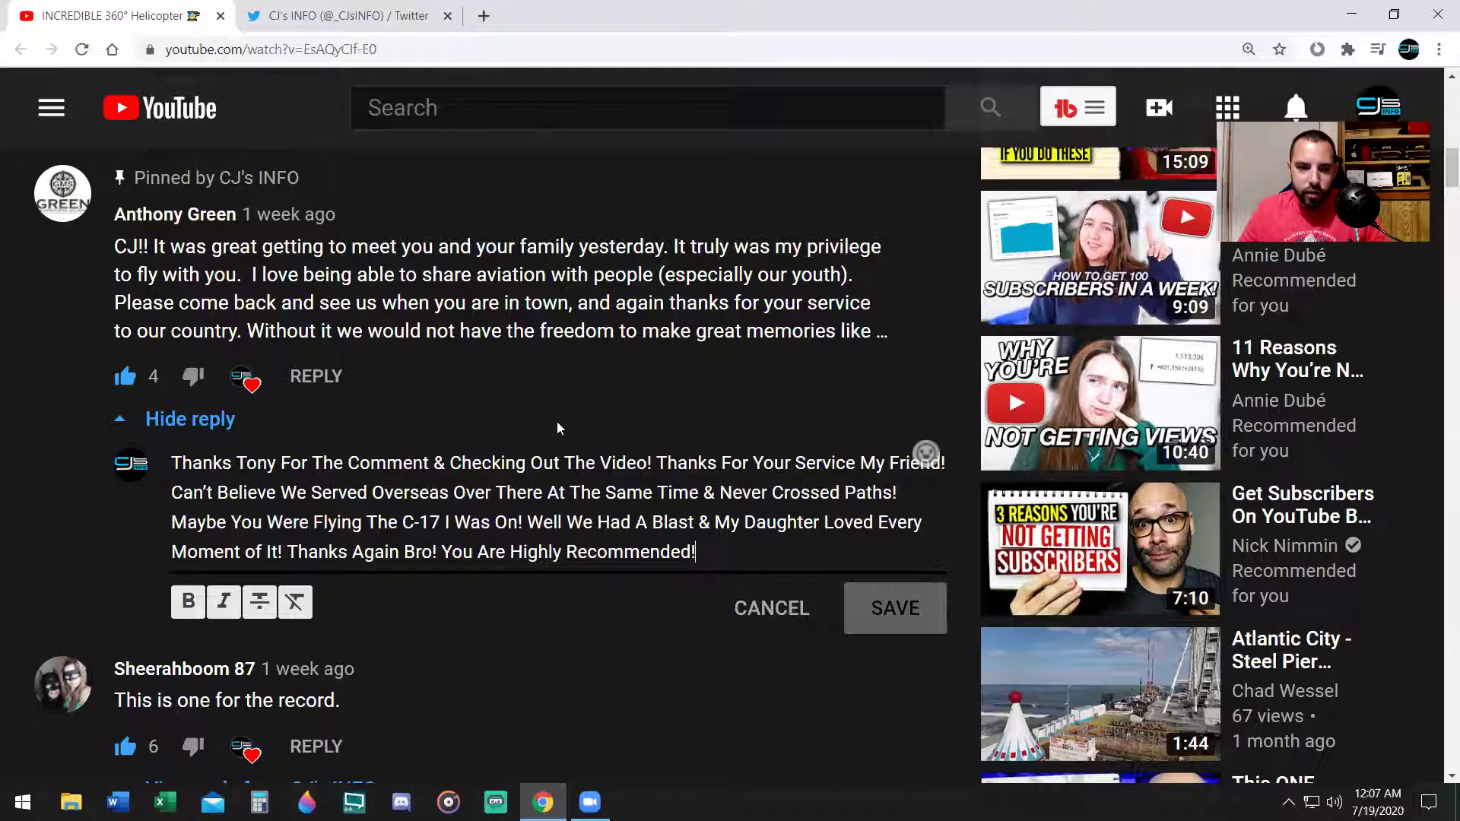
Step: Wrap the reply's thank-you text in asterisks and save it in bold
{"action": "left_click", "coordinate": [180, 467]}
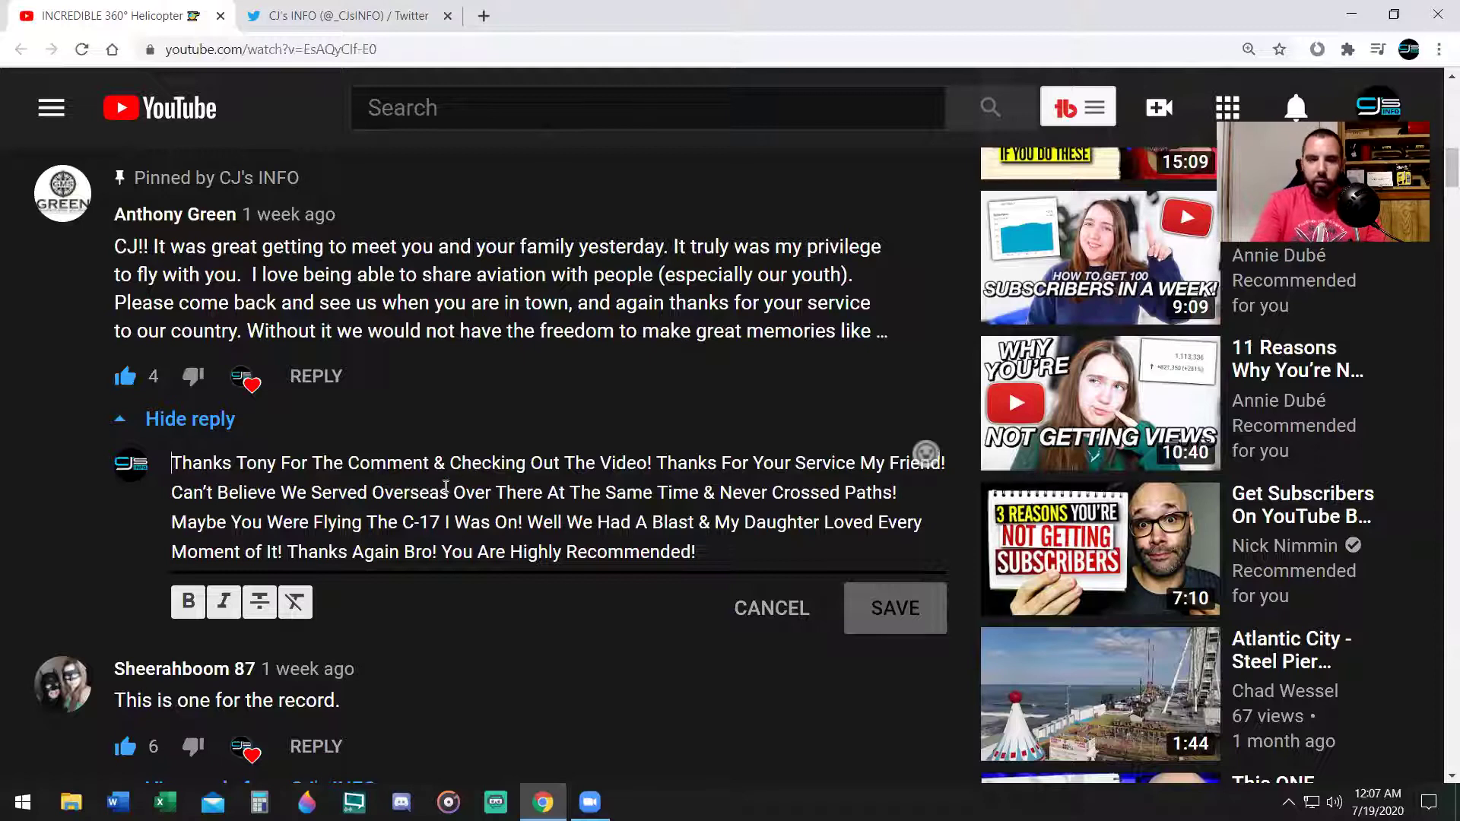
{"action": "type", "text": "*"}
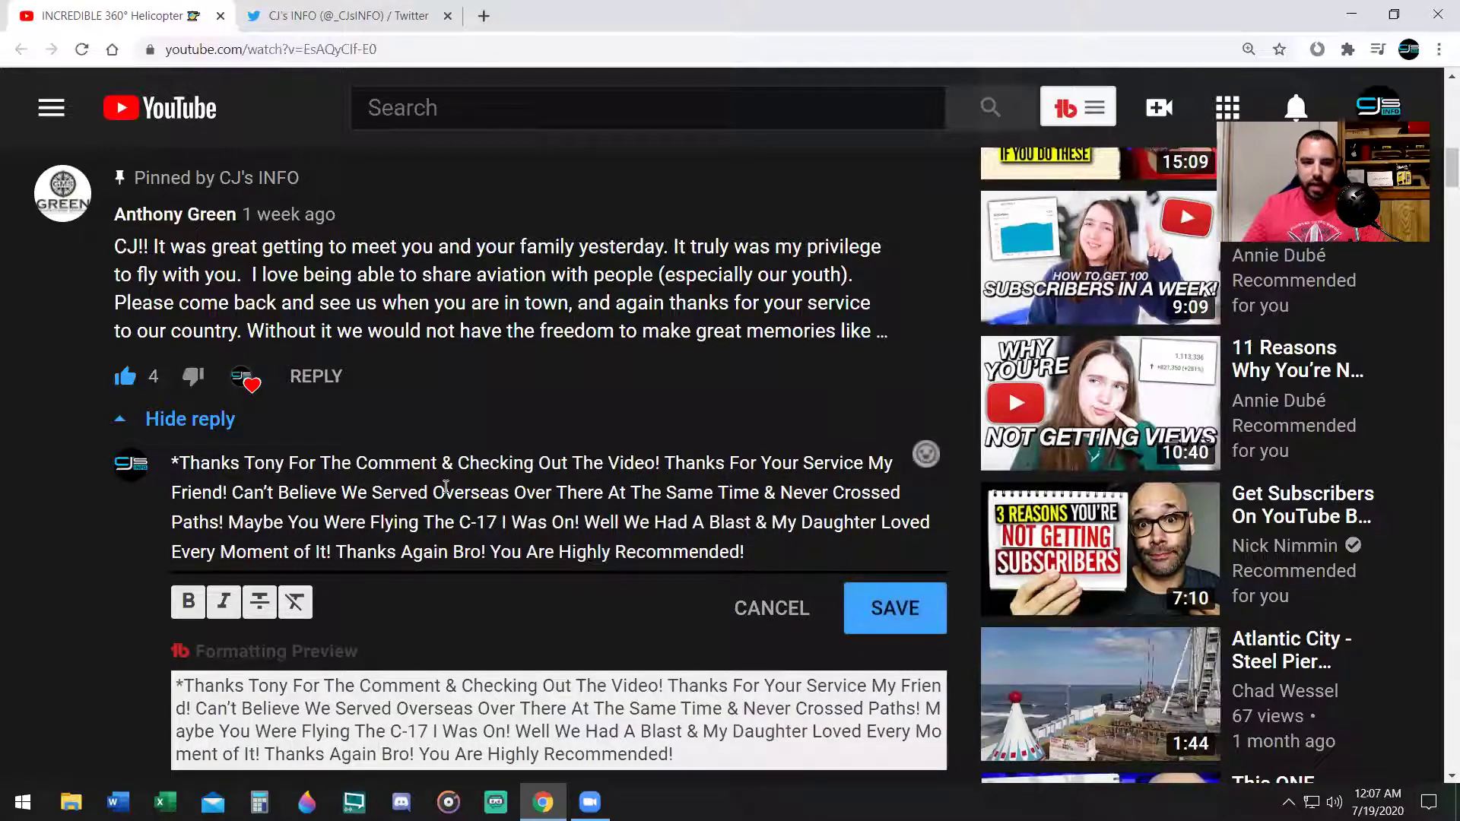
{"action": "left_click", "coordinate": [766, 549]}
{"action": "type", "text": "*"}
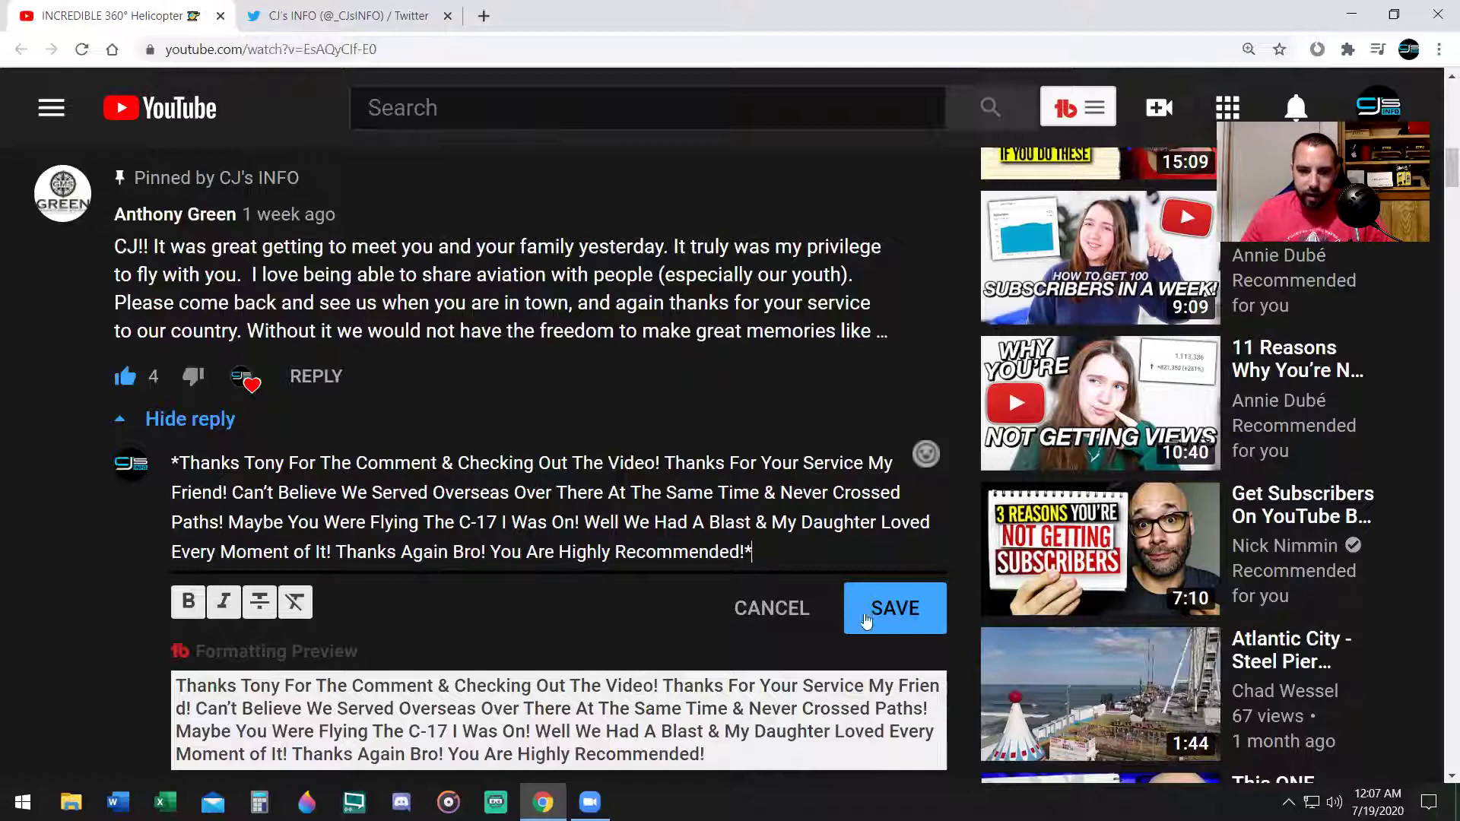
{"action": "left_click", "coordinate": [865, 622]}
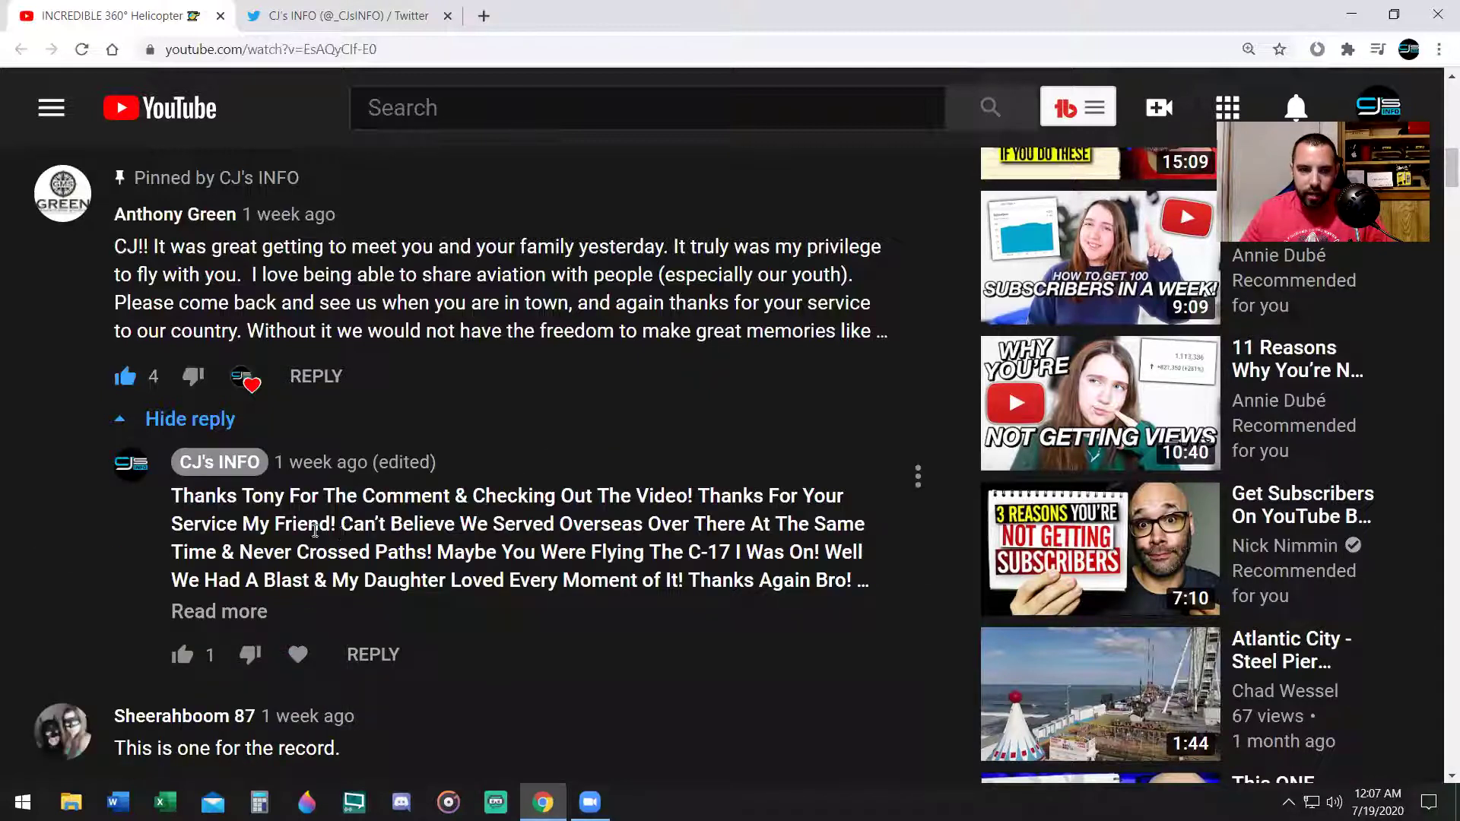
{"action": "left_click_drag", "start_coordinate": [177, 493], "coordinate": [654, 584]}
Step: Edit the reply, swap the asterisks for underscores, and save it in italics
{"action": "left_click", "coordinate": [691, 630]}
{"action": "left_click", "coordinate": [914, 481]}
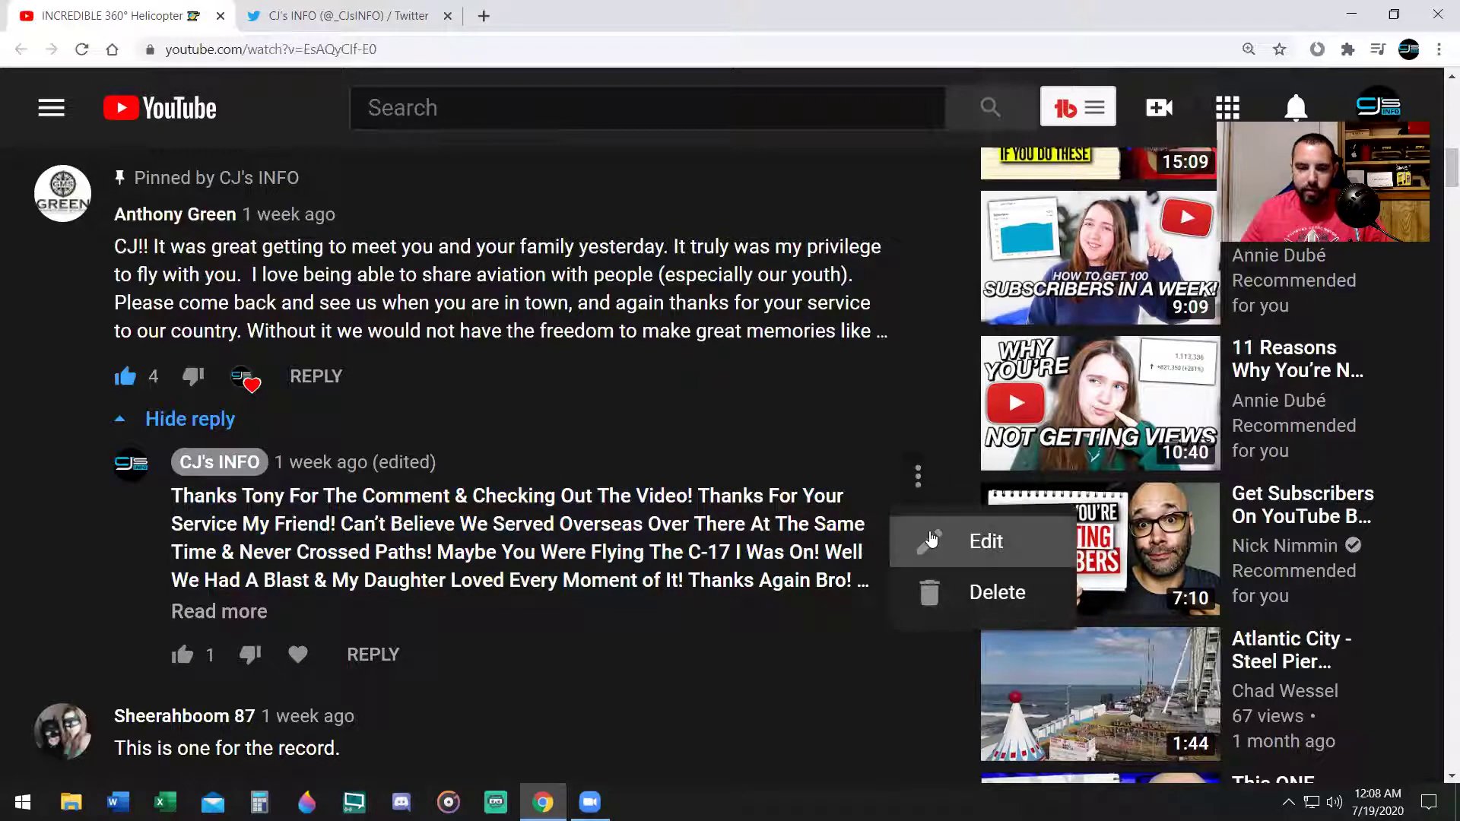
{"action": "left_click", "coordinate": [931, 535]}
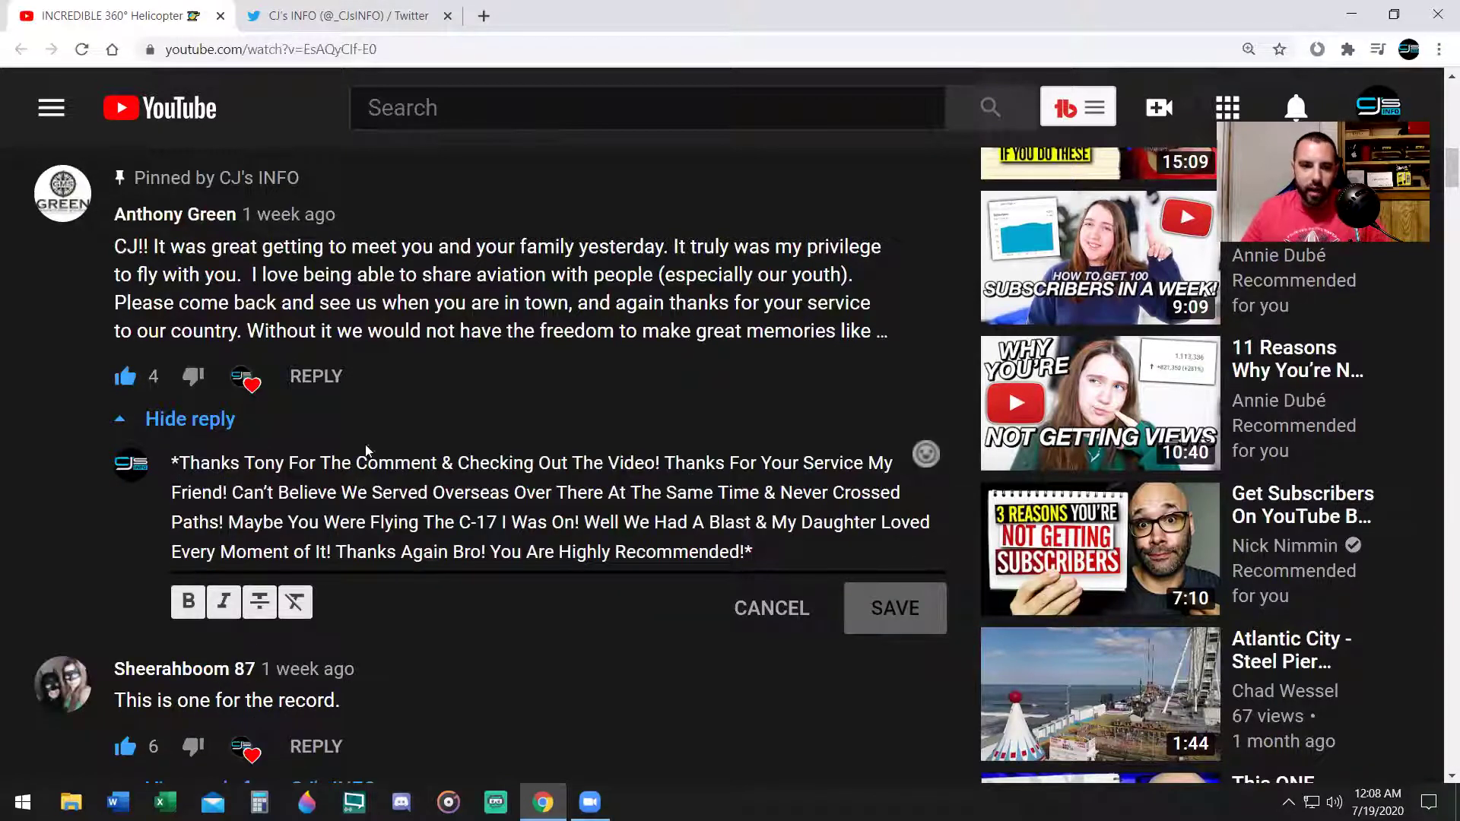
{"action": "left_click", "coordinate": [181, 464]}
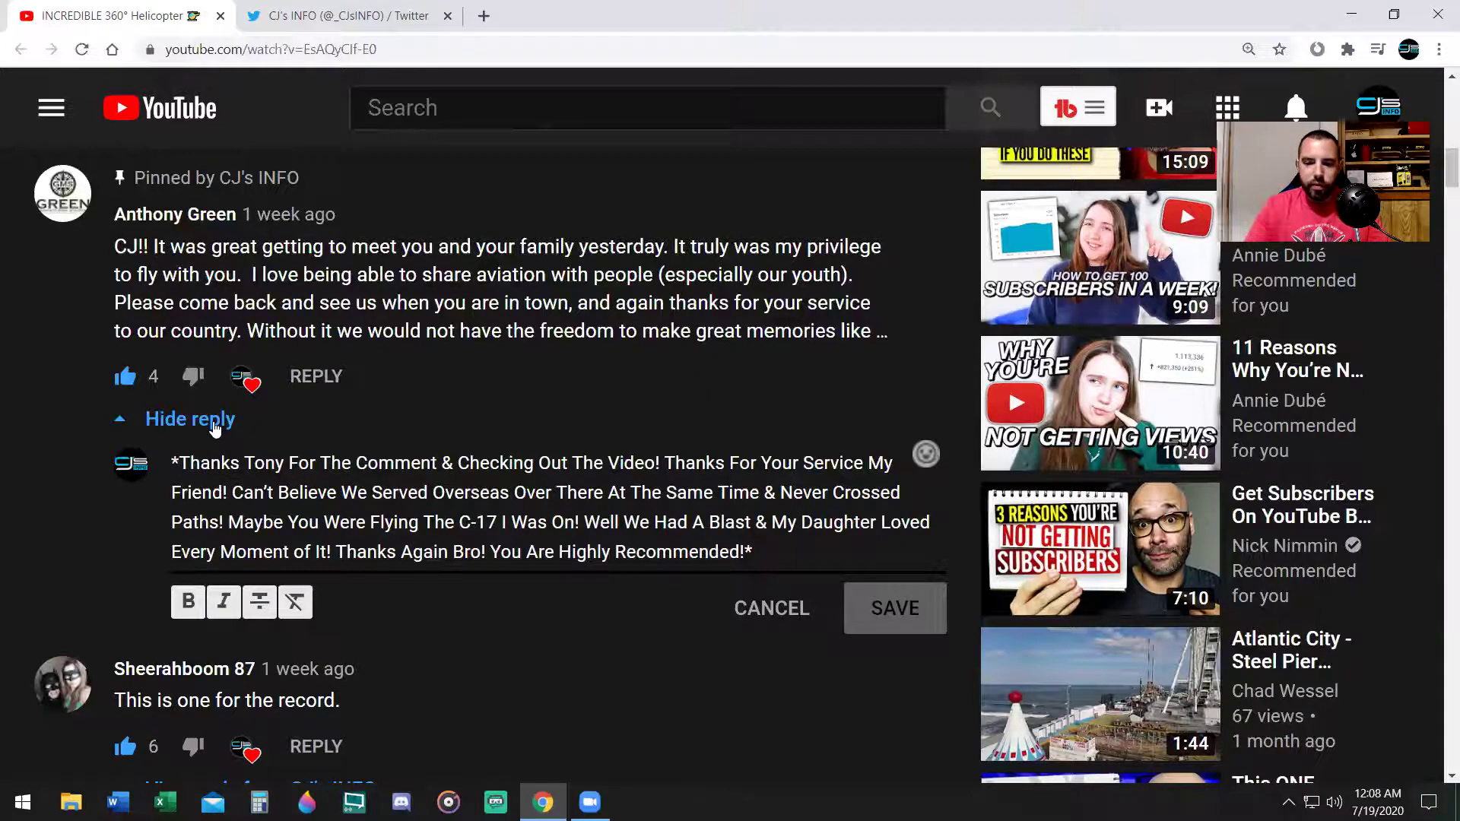
{"action": "key", "text": "BackSpace"}
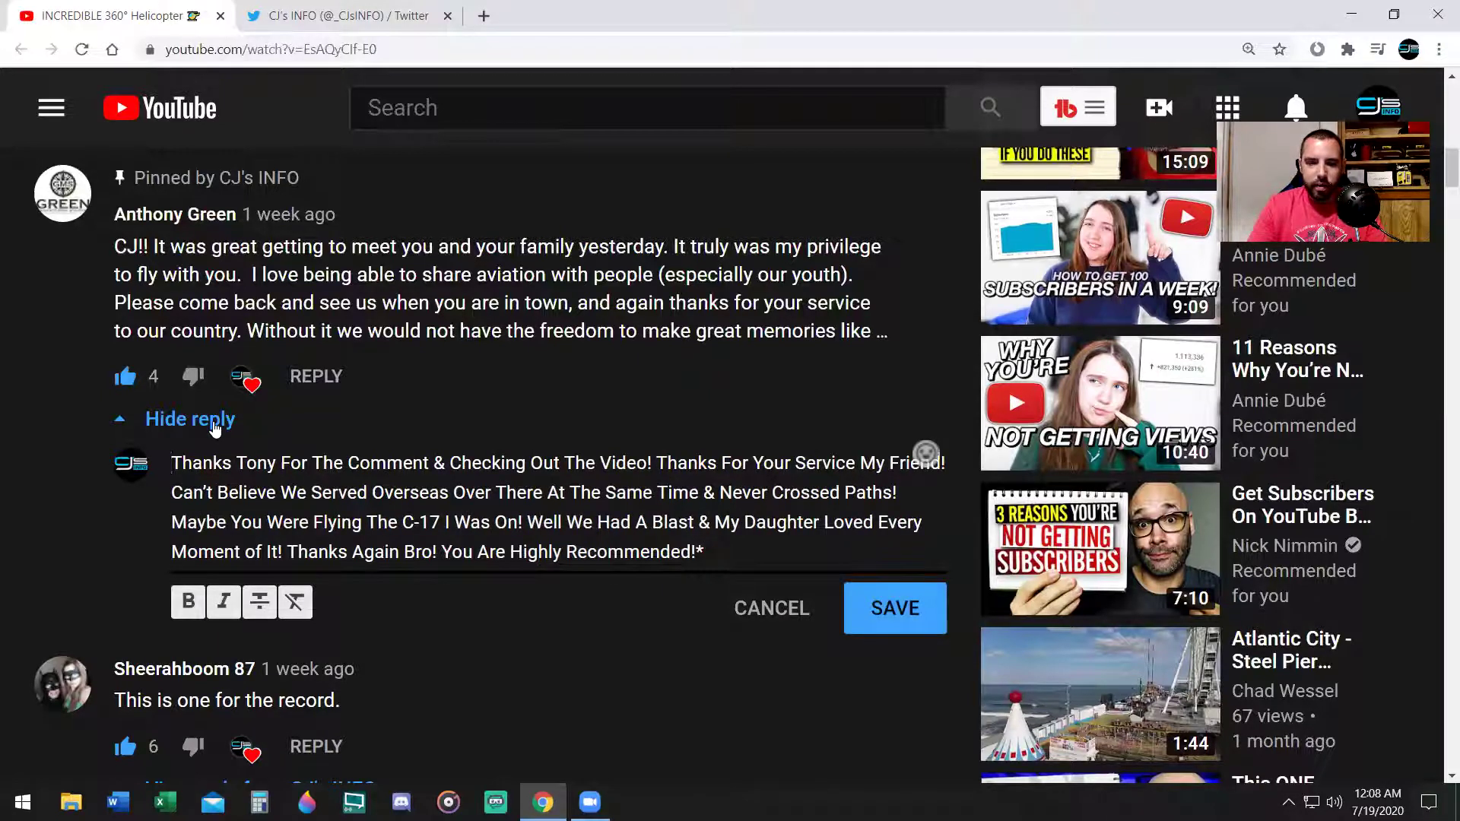
{"action": "type", "text": "_"}
{"action": "left_click", "coordinate": [776, 552]}
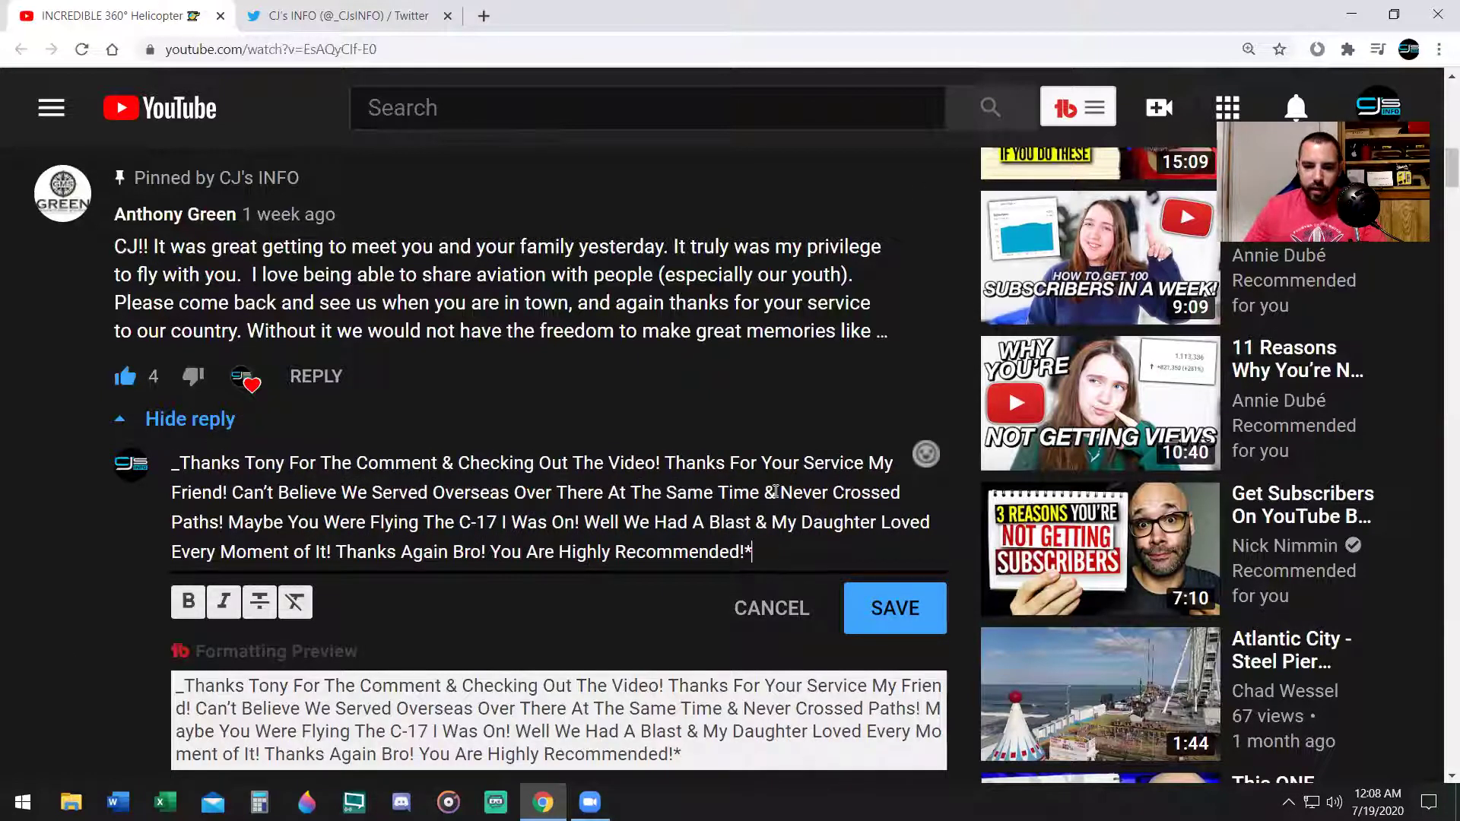
{"action": "type", "text": "_"}
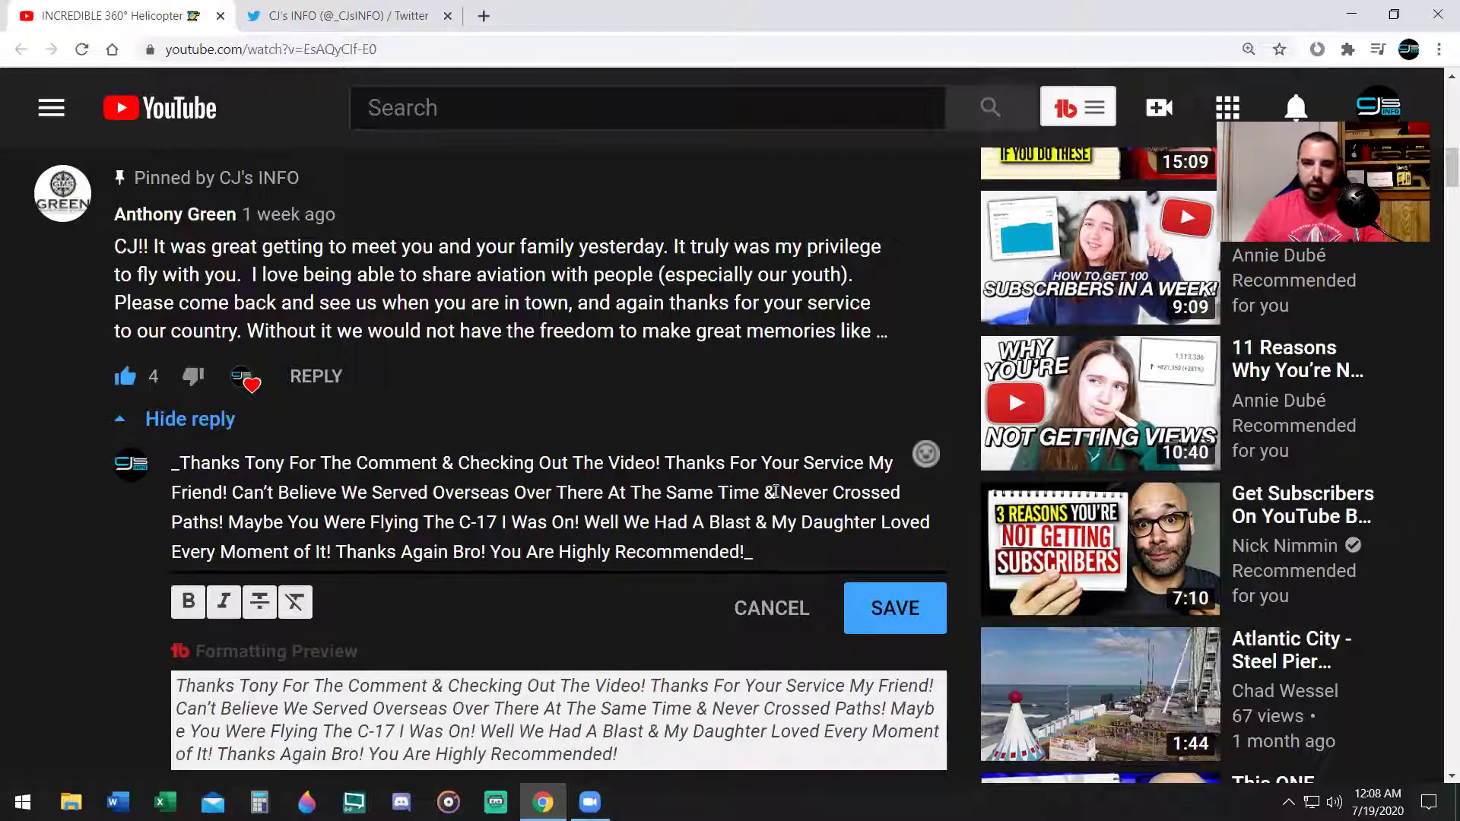
{"action": "left_click", "coordinate": [912, 612]}
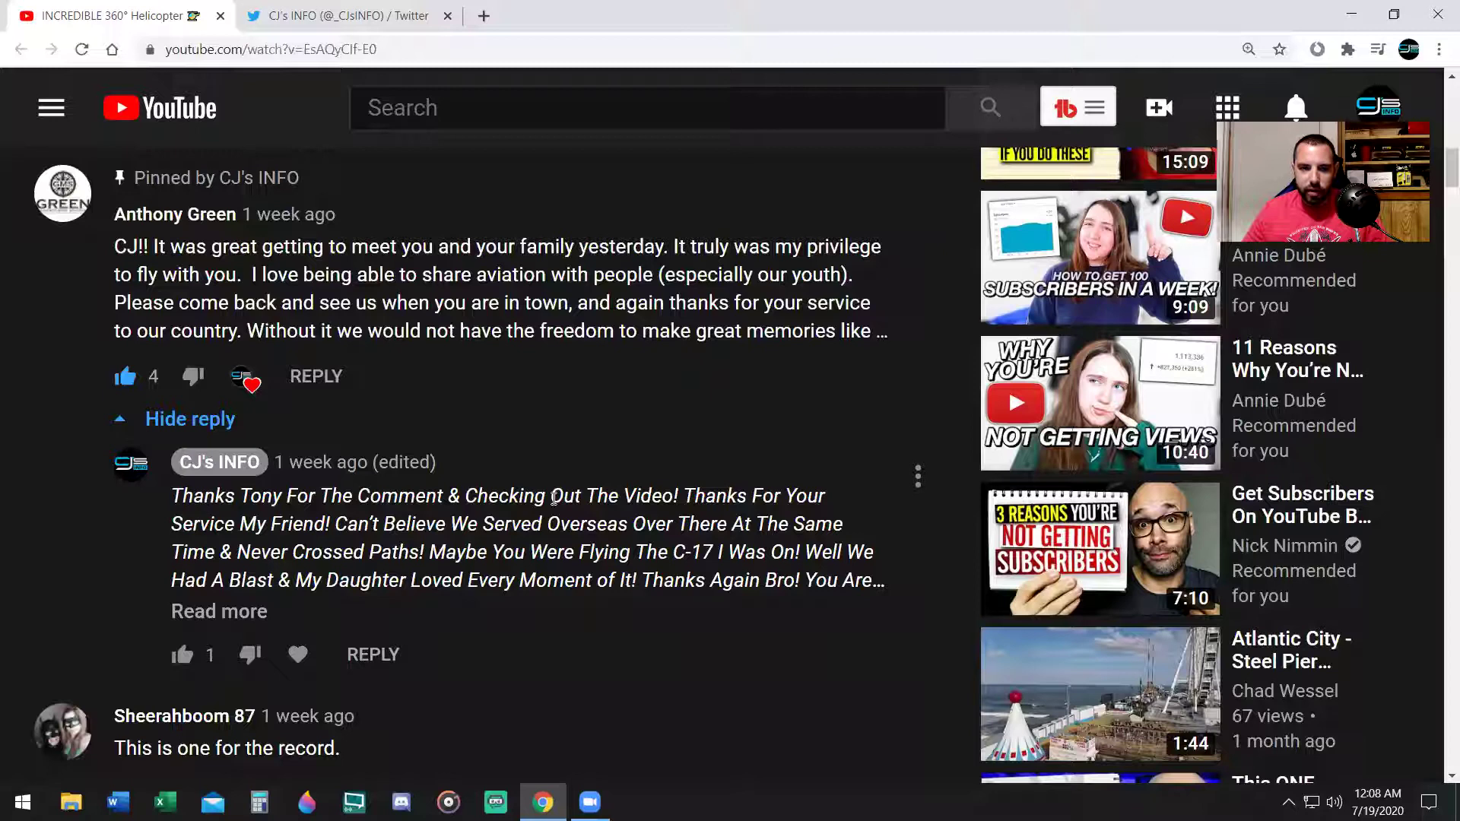
Step: Edit the reply to replace the leading underscore with a dash, add a closing dash, and save
{"action": "left_click", "coordinate": [917, 478]}
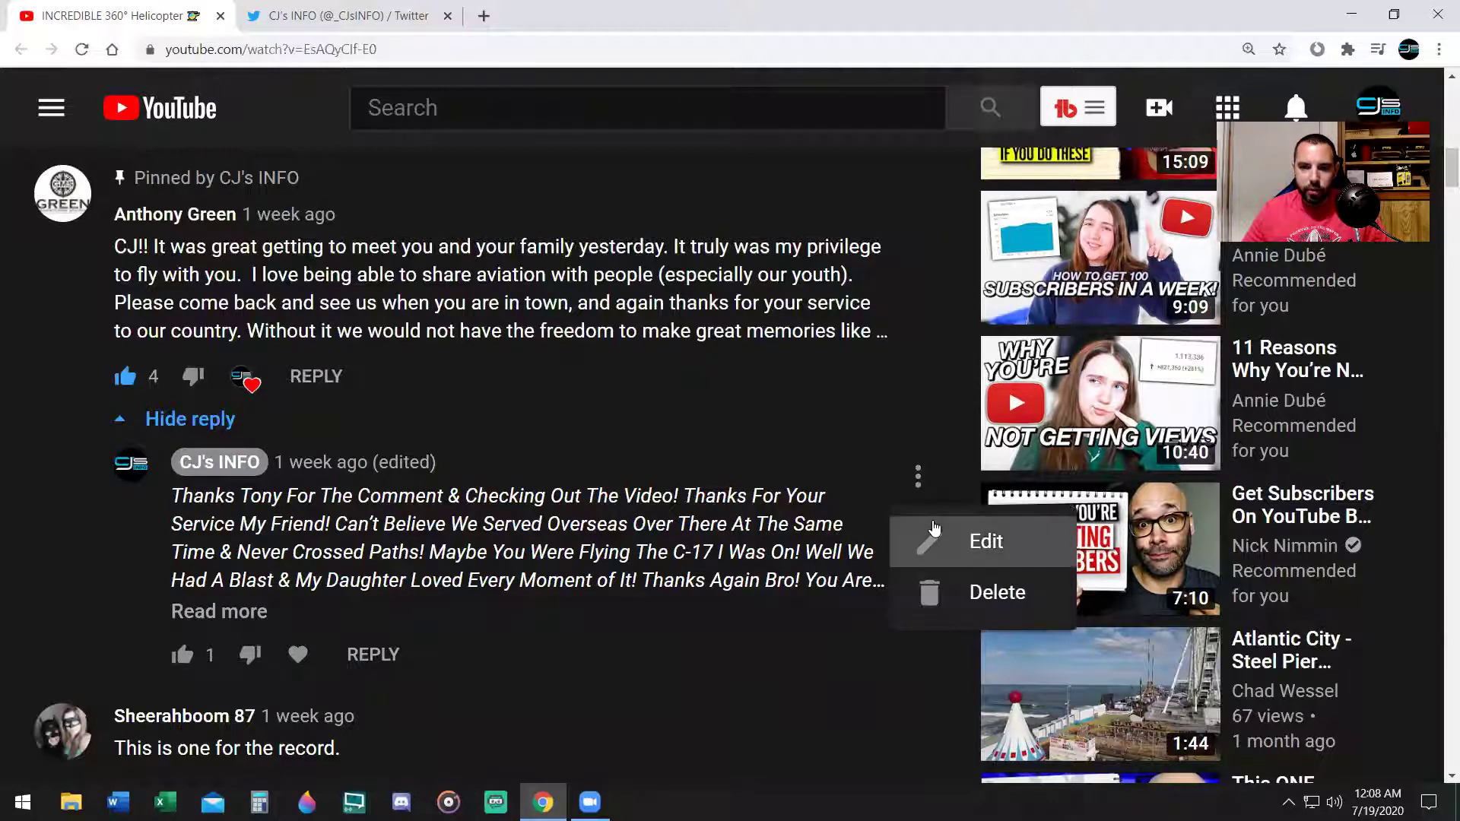
{"action": "left_click", "coordinate": [982, 538]}
{"action": "left_click", "coordinate": [181, 464]}
{"action": "key", "text": "BackSpace"}
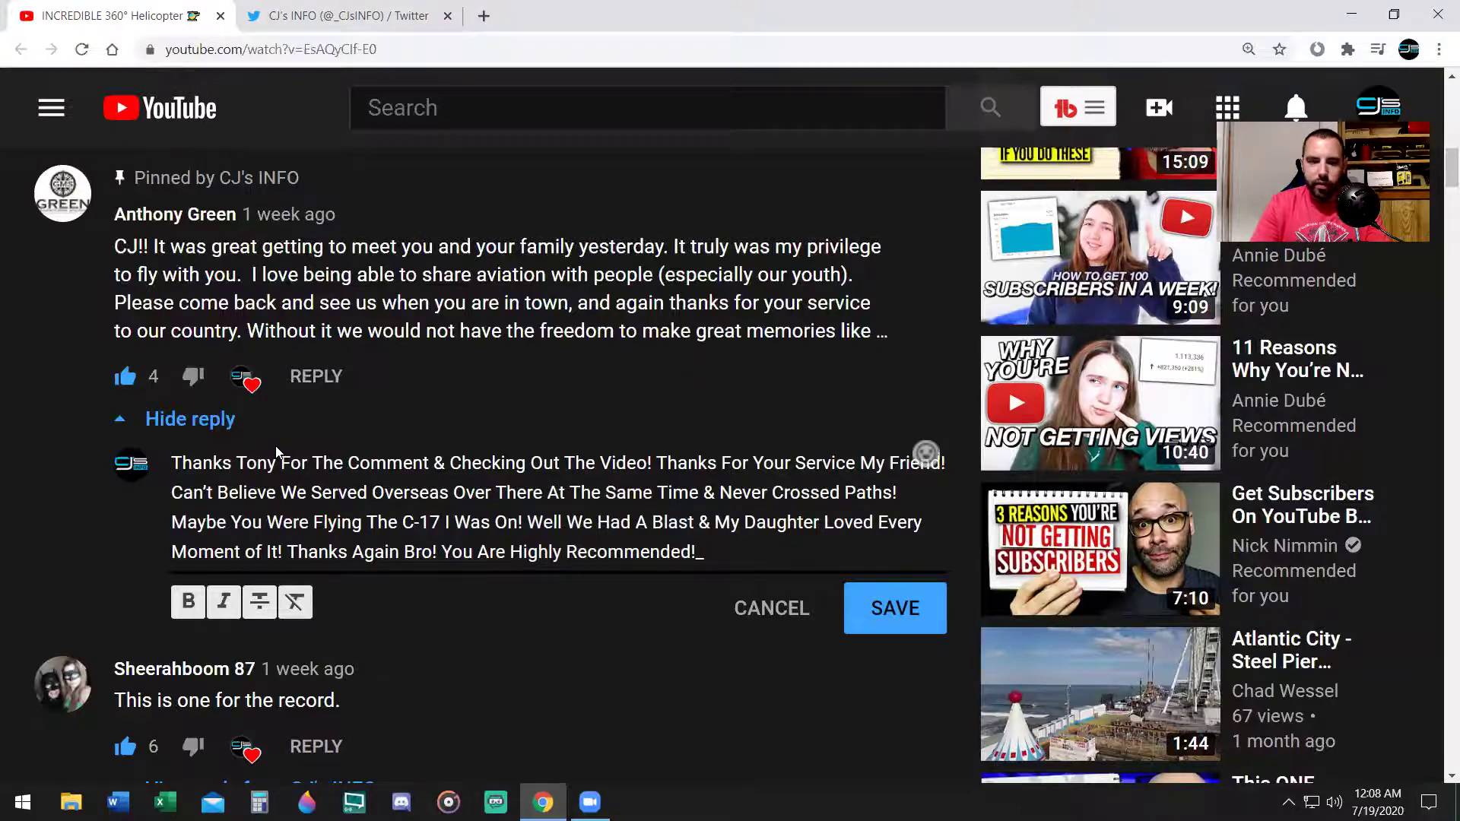
{"action": "type", "text": "-"}
{"action": "left_click", "coordinate": [864, 550]}
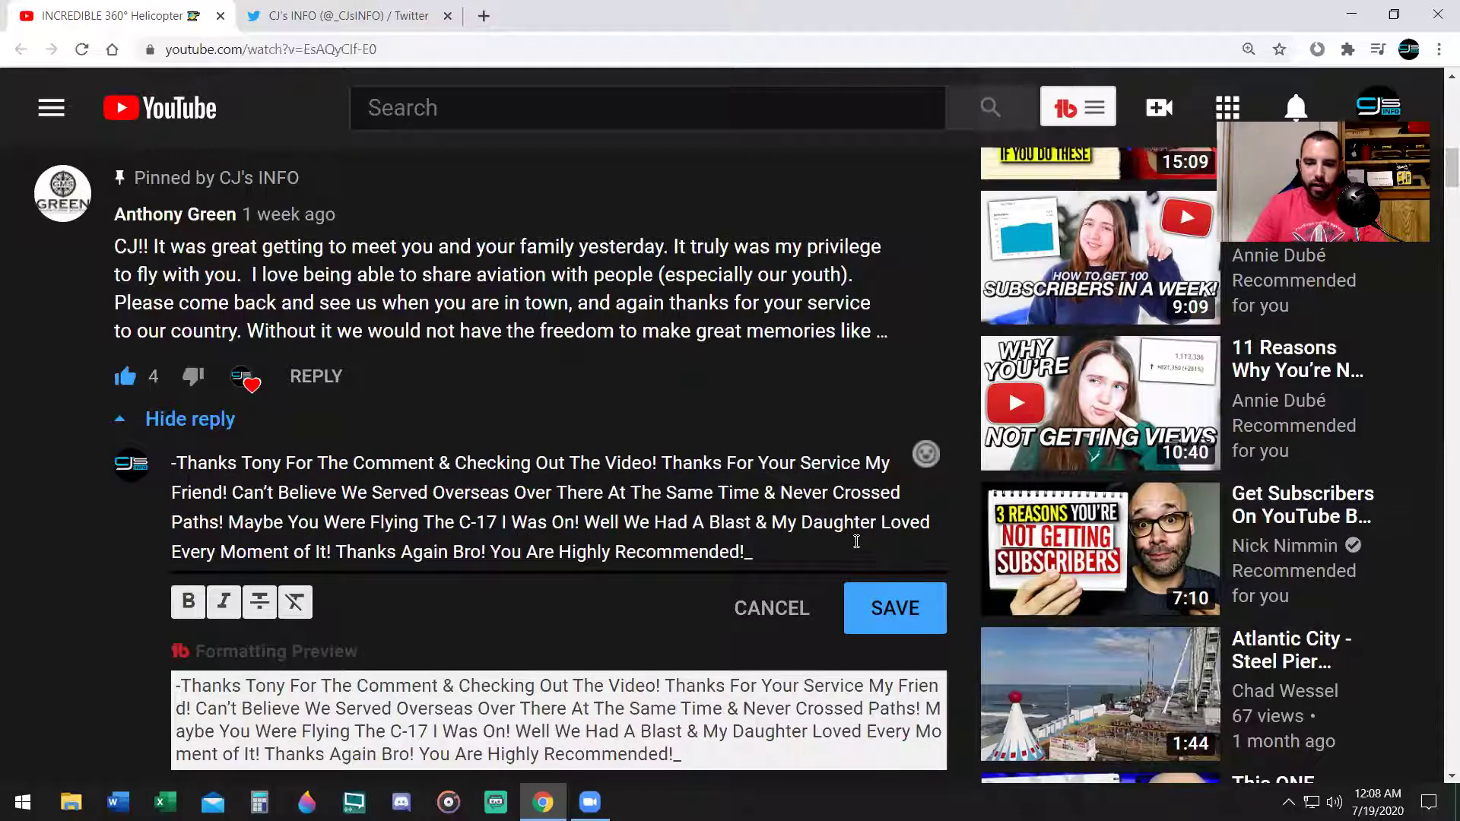
{"action": "type", "text": "-"}
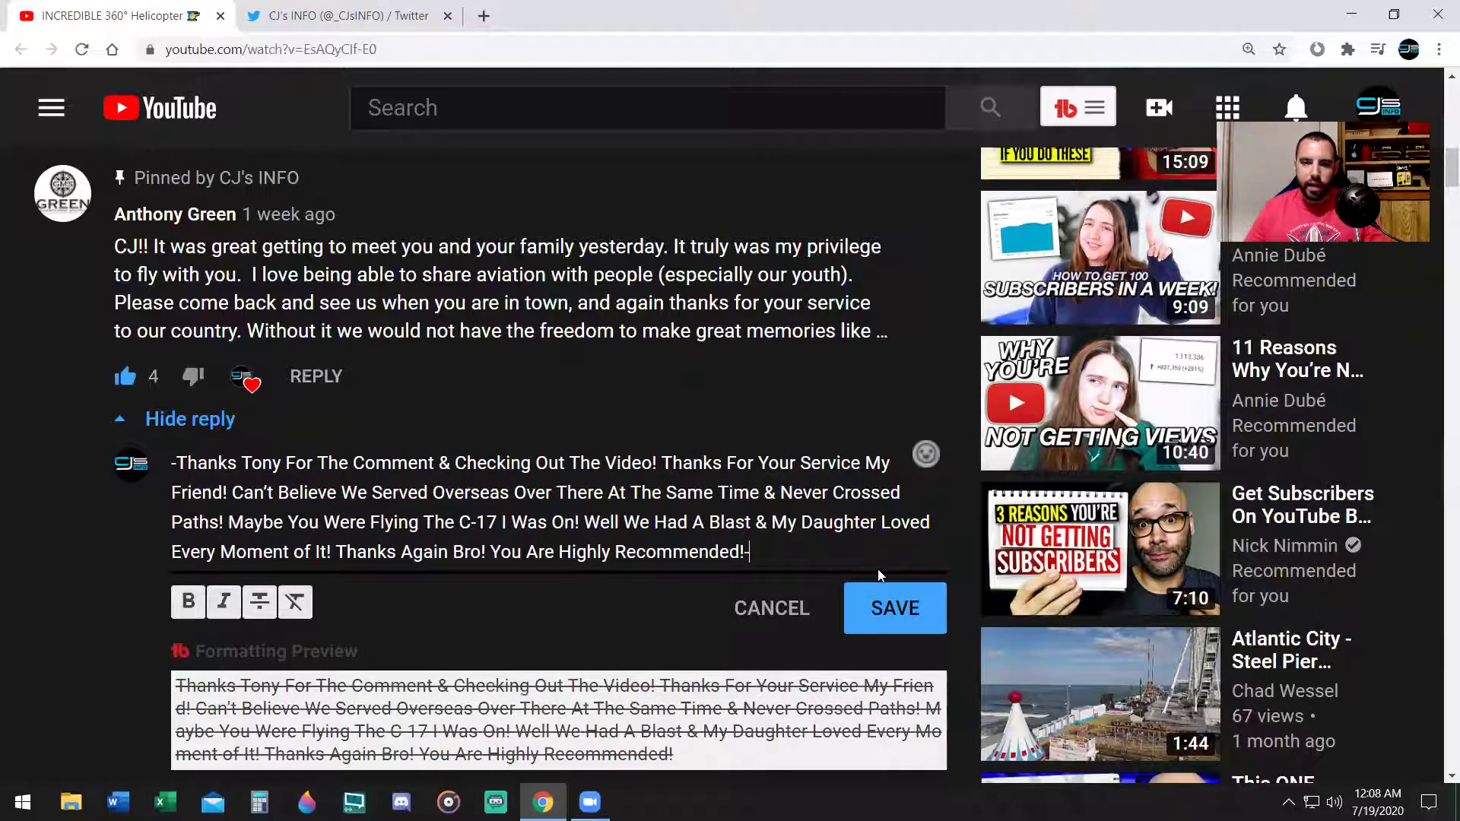
{"action": "left_click", "coordinate": [880, 606]}
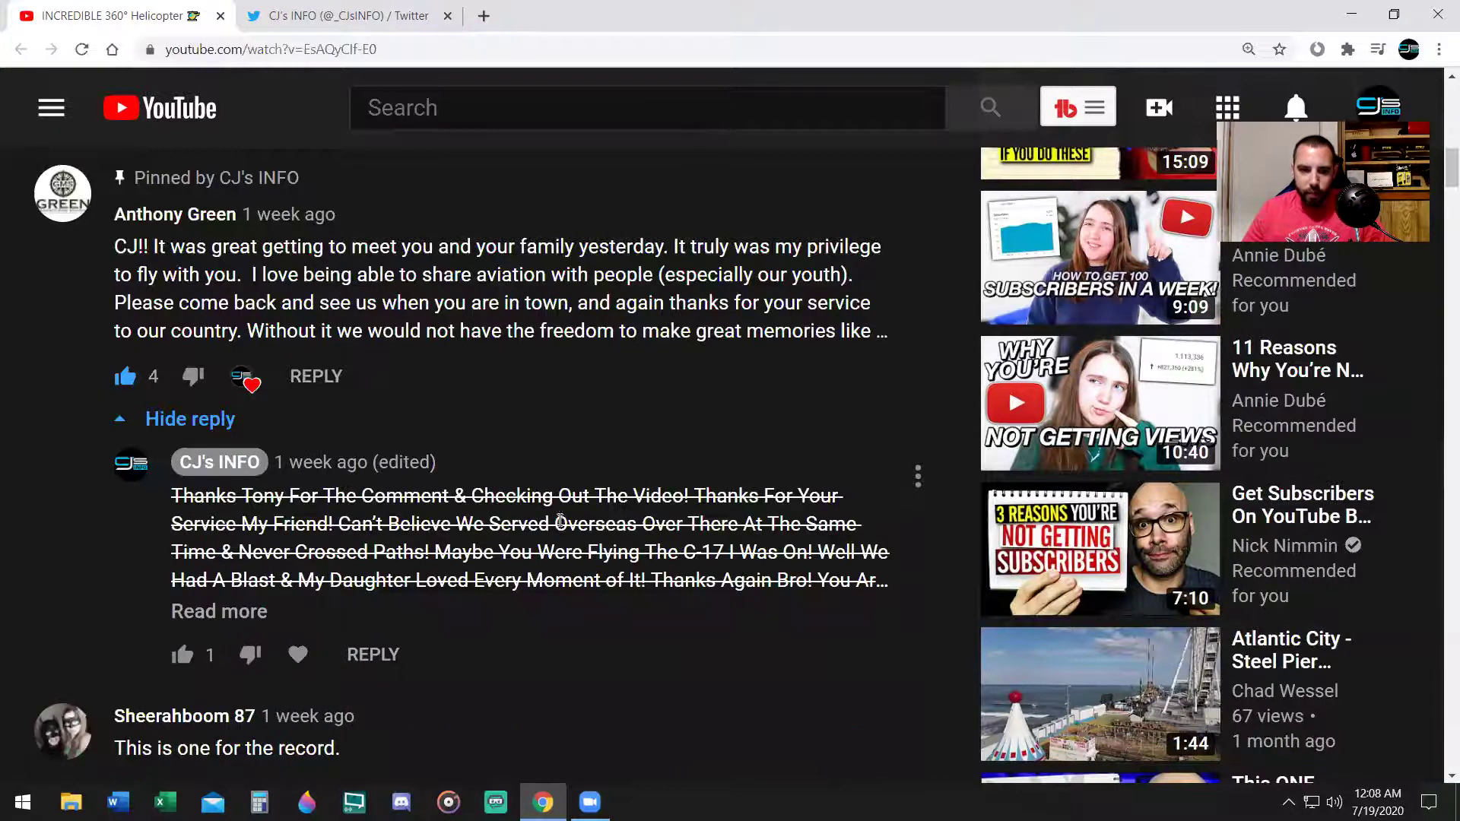
Step: Replace the leading dash with '*__*' markers and save the reply as bold italic
{"action": "left_click", "coordinate": [918, 478]}
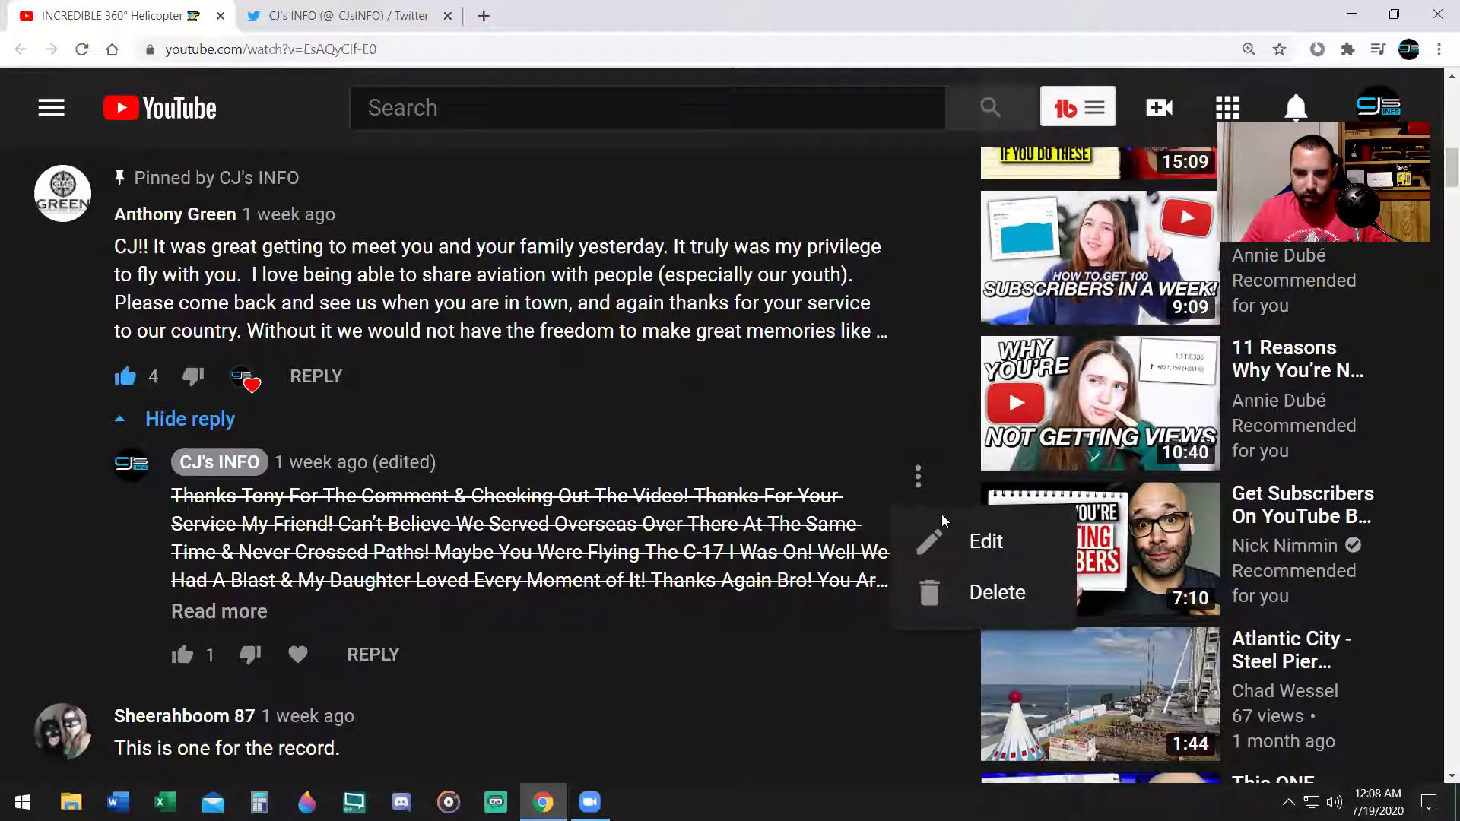
{"action": "left_click", "coordinate": [940, 537]}
{"action": "key", "text": "ctrl+Home"}
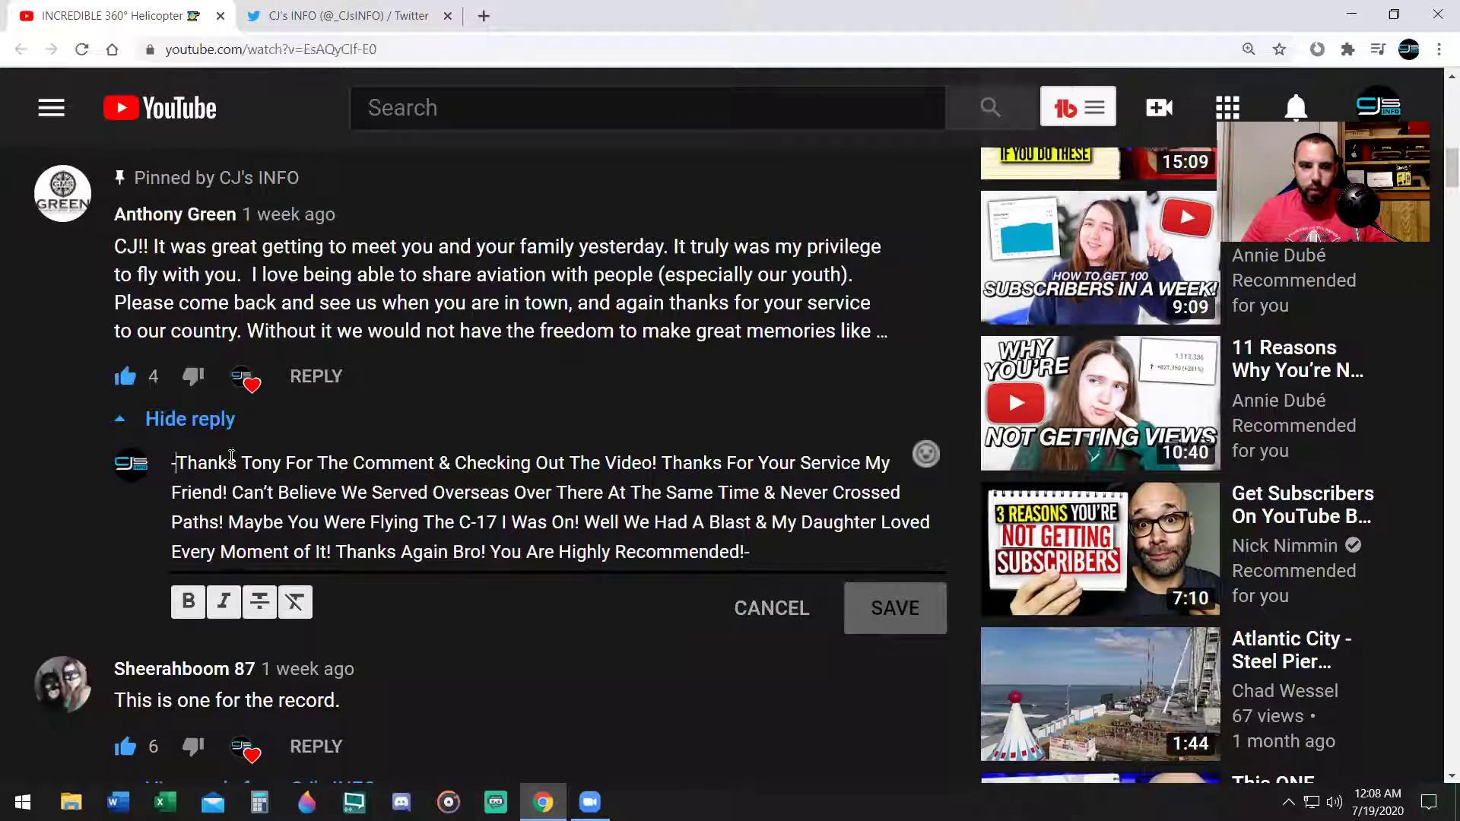
{"action": "key", "text": "Delete"}
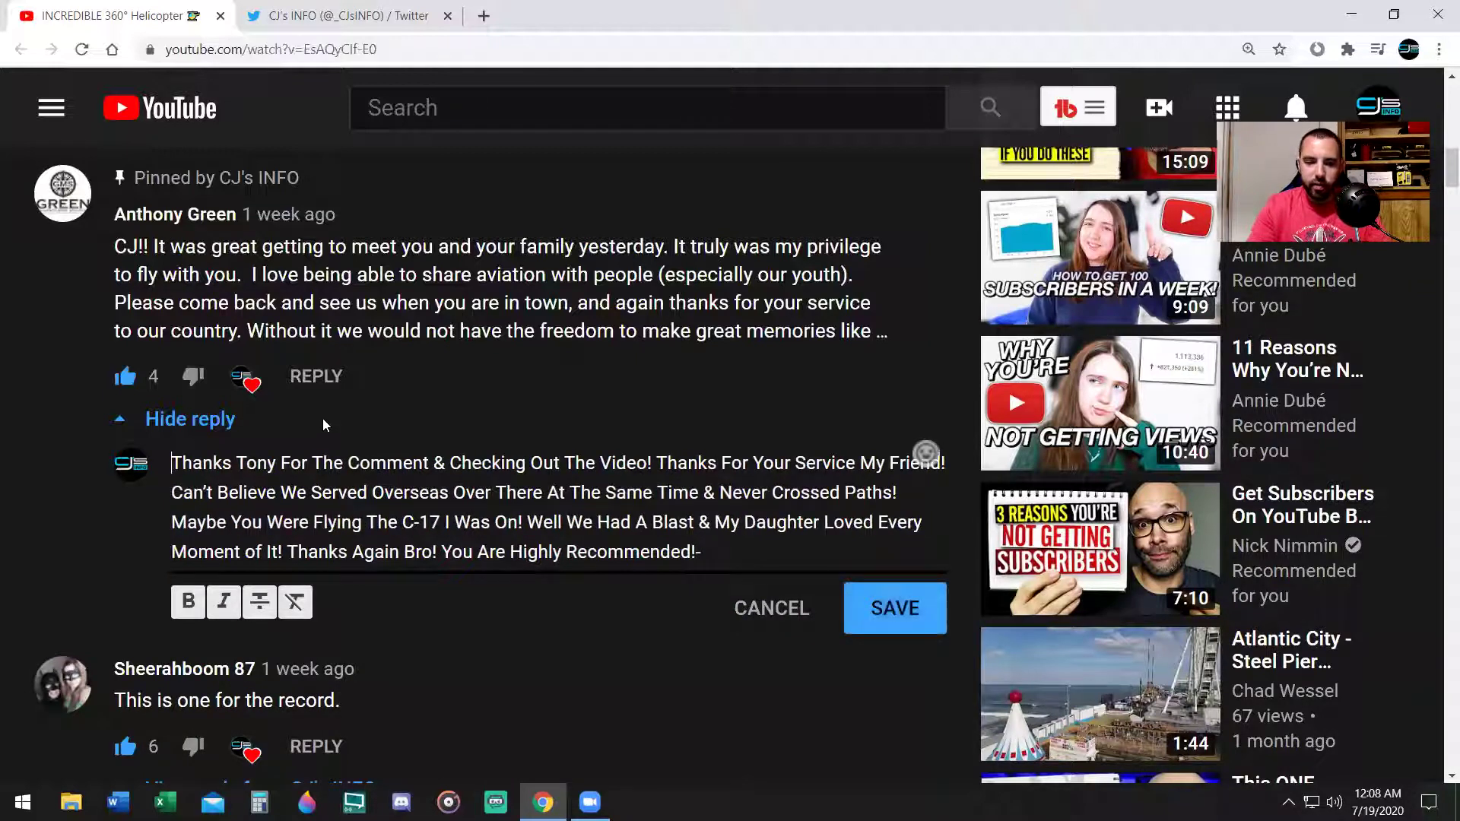
{"action": "type", "text": "*"}
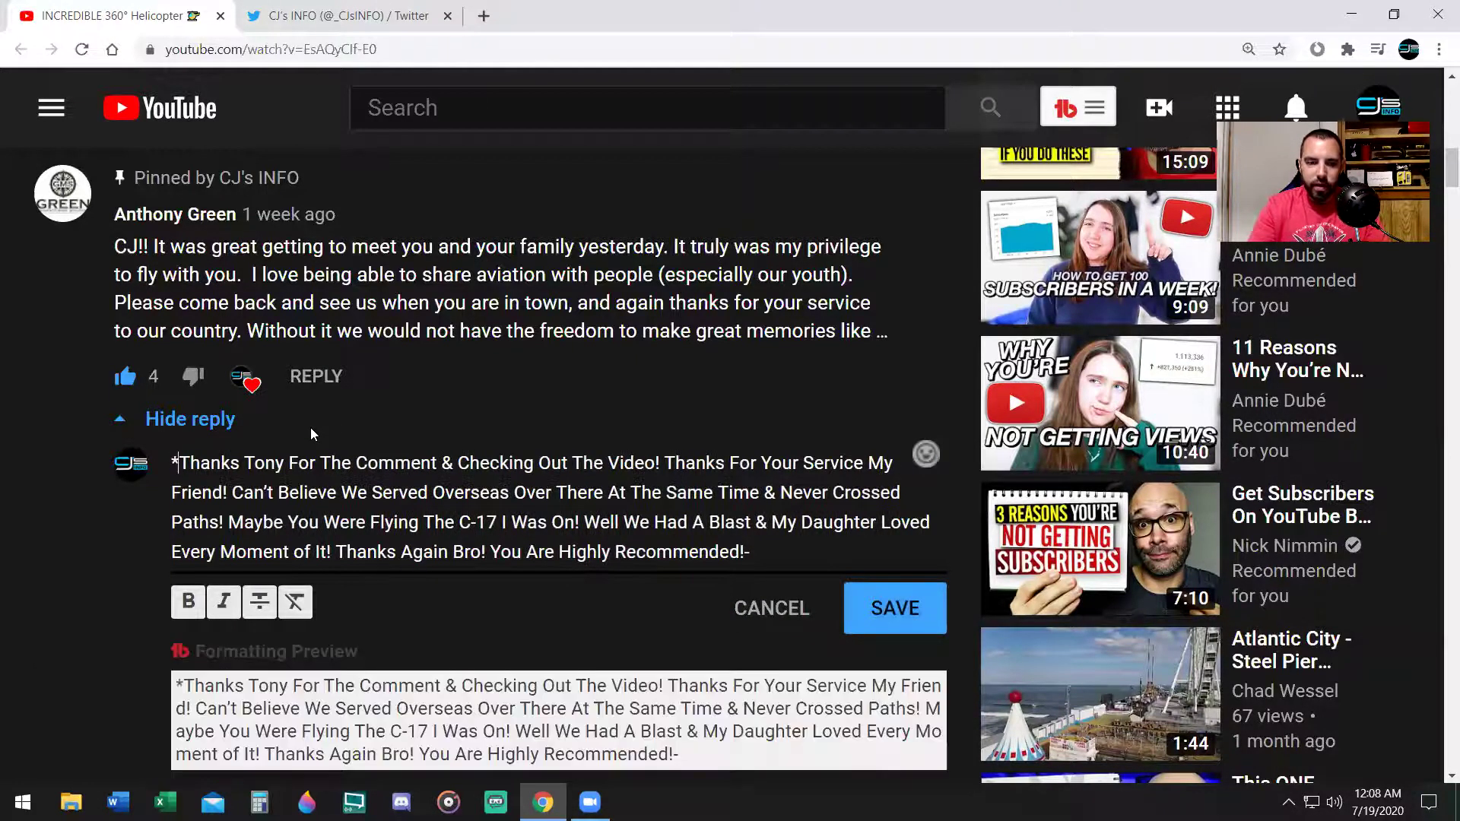
{"action": "type", "text": "_"}
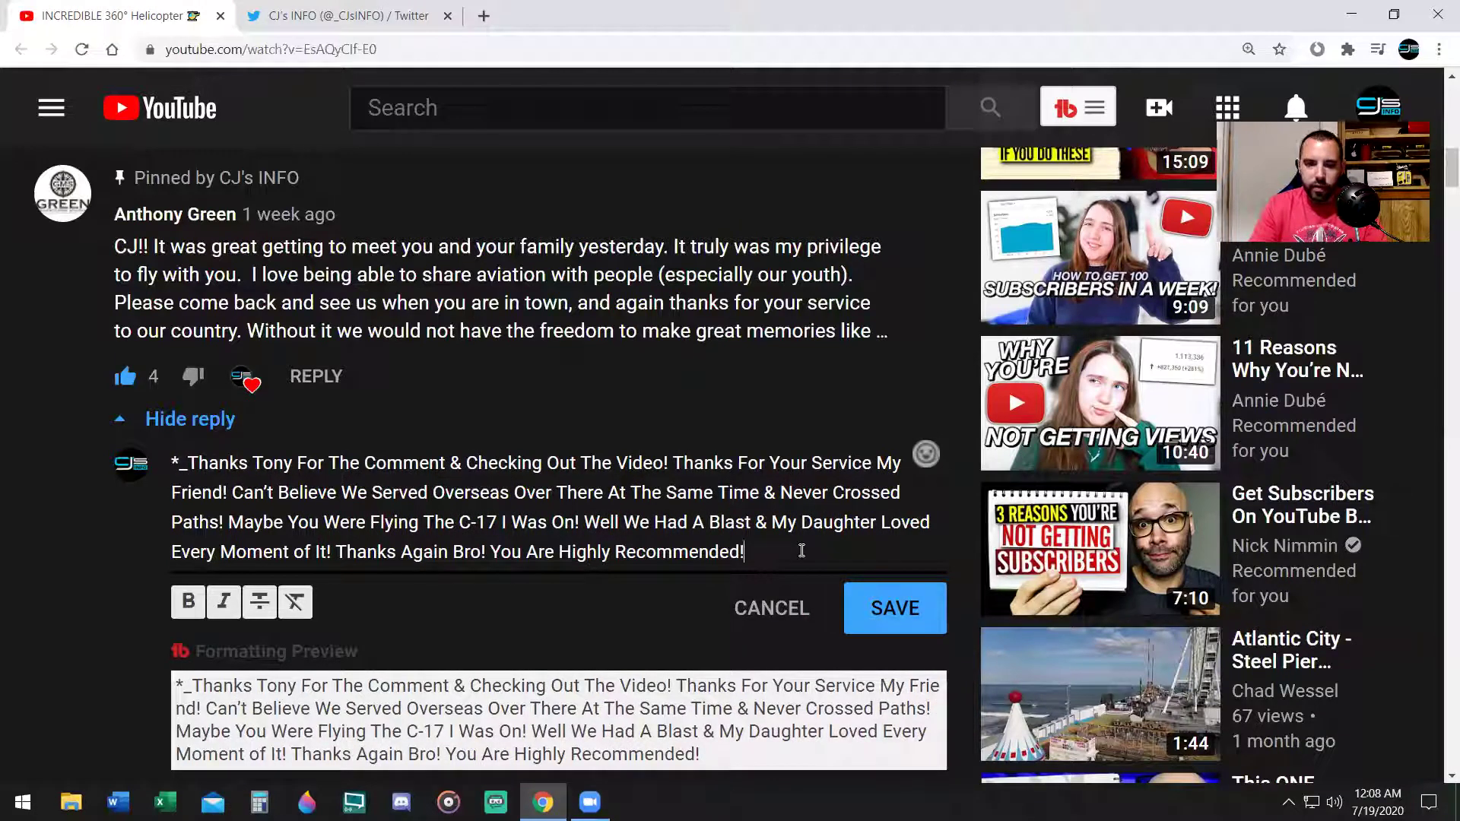
{"action": "type", "text": "_*"}
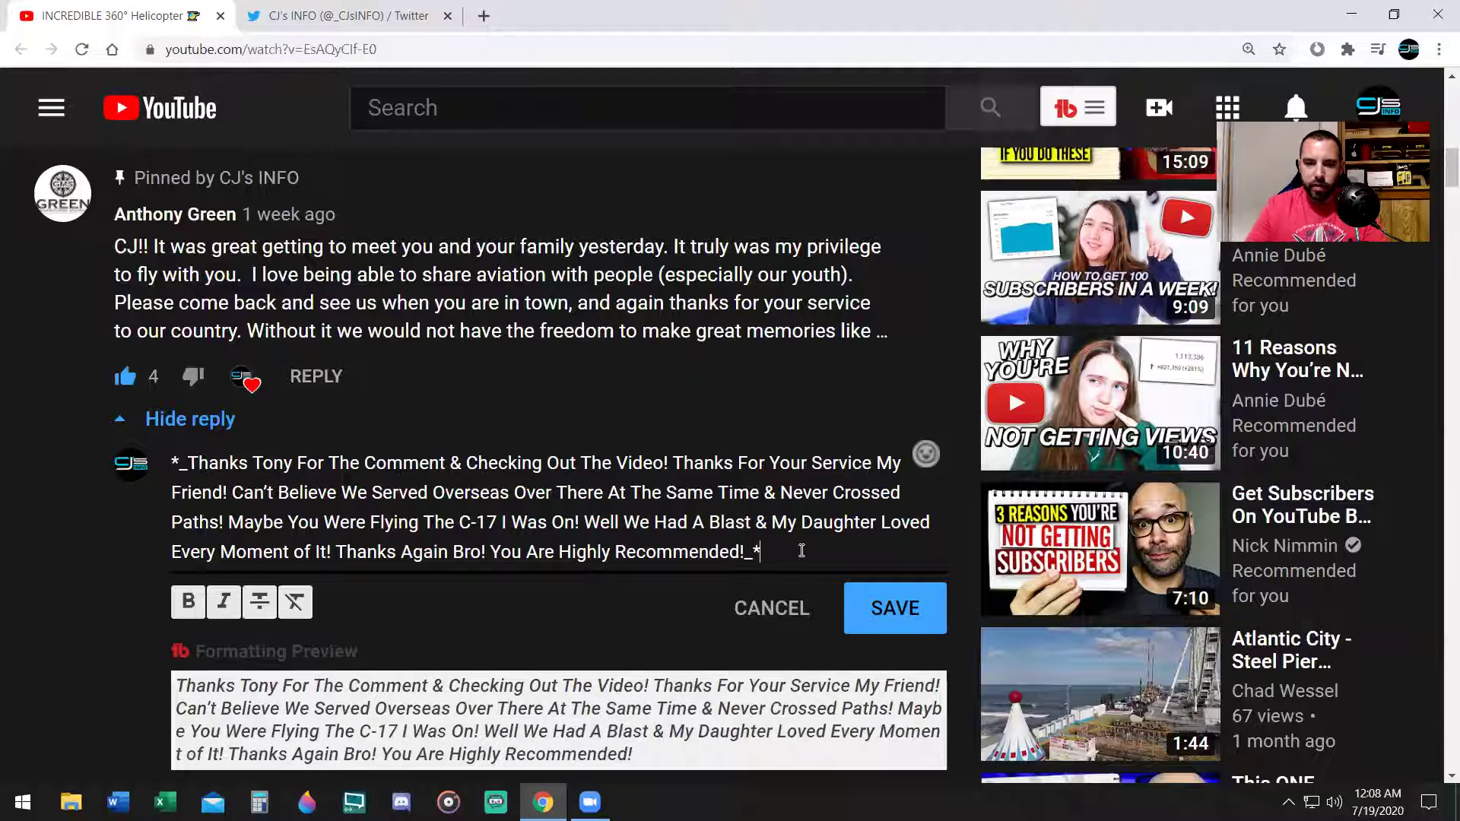
{"action": "left_click", "coordinate": [894, 622]}
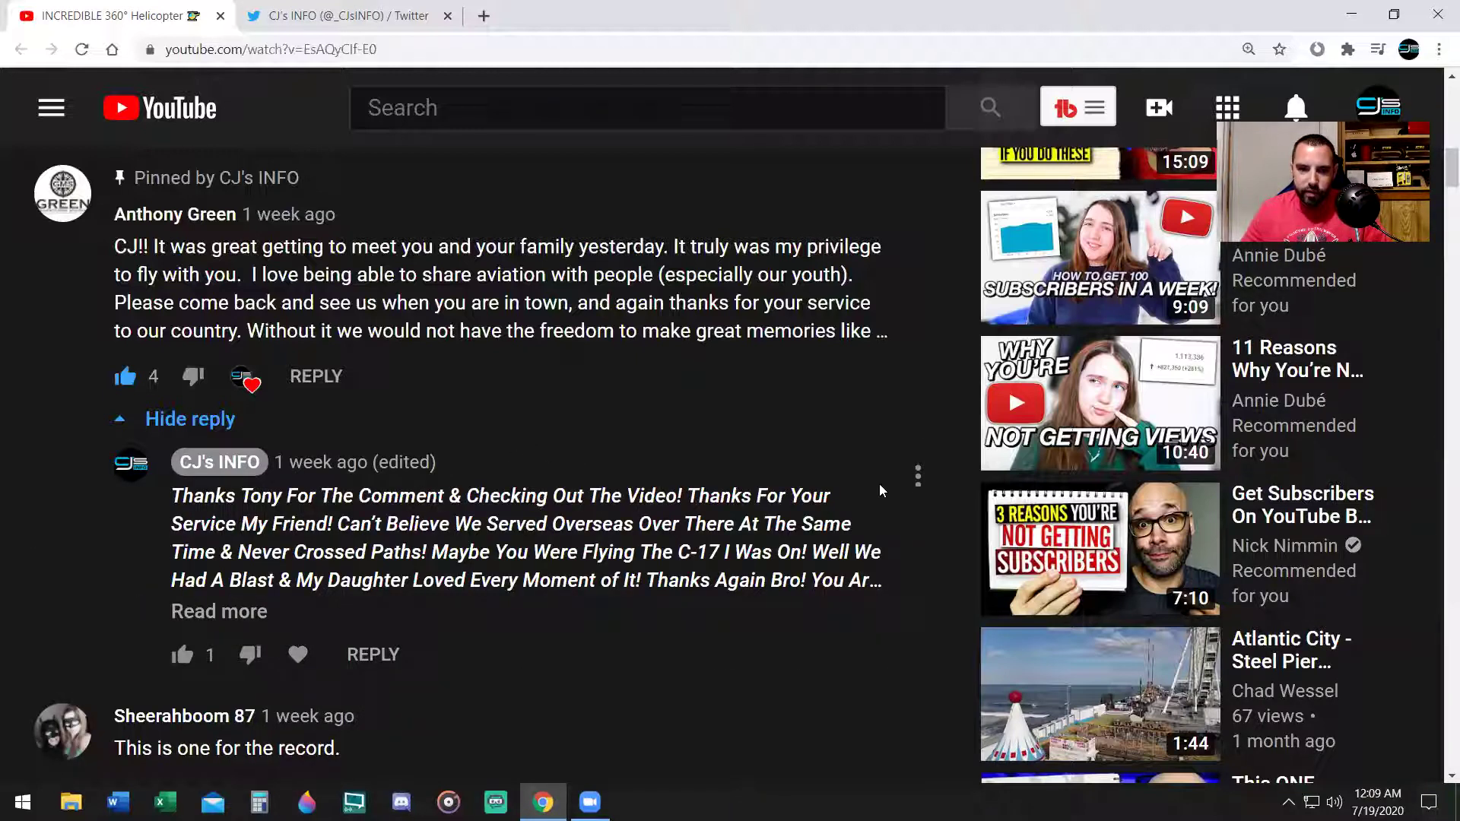
Step: Add '-' dashes inside the markers at both ends and save the reply with strikethrough
{"action": "left_click", "coordinate": [918, 477]}
{"action": "left_click", "coordinate": [929, 539]}
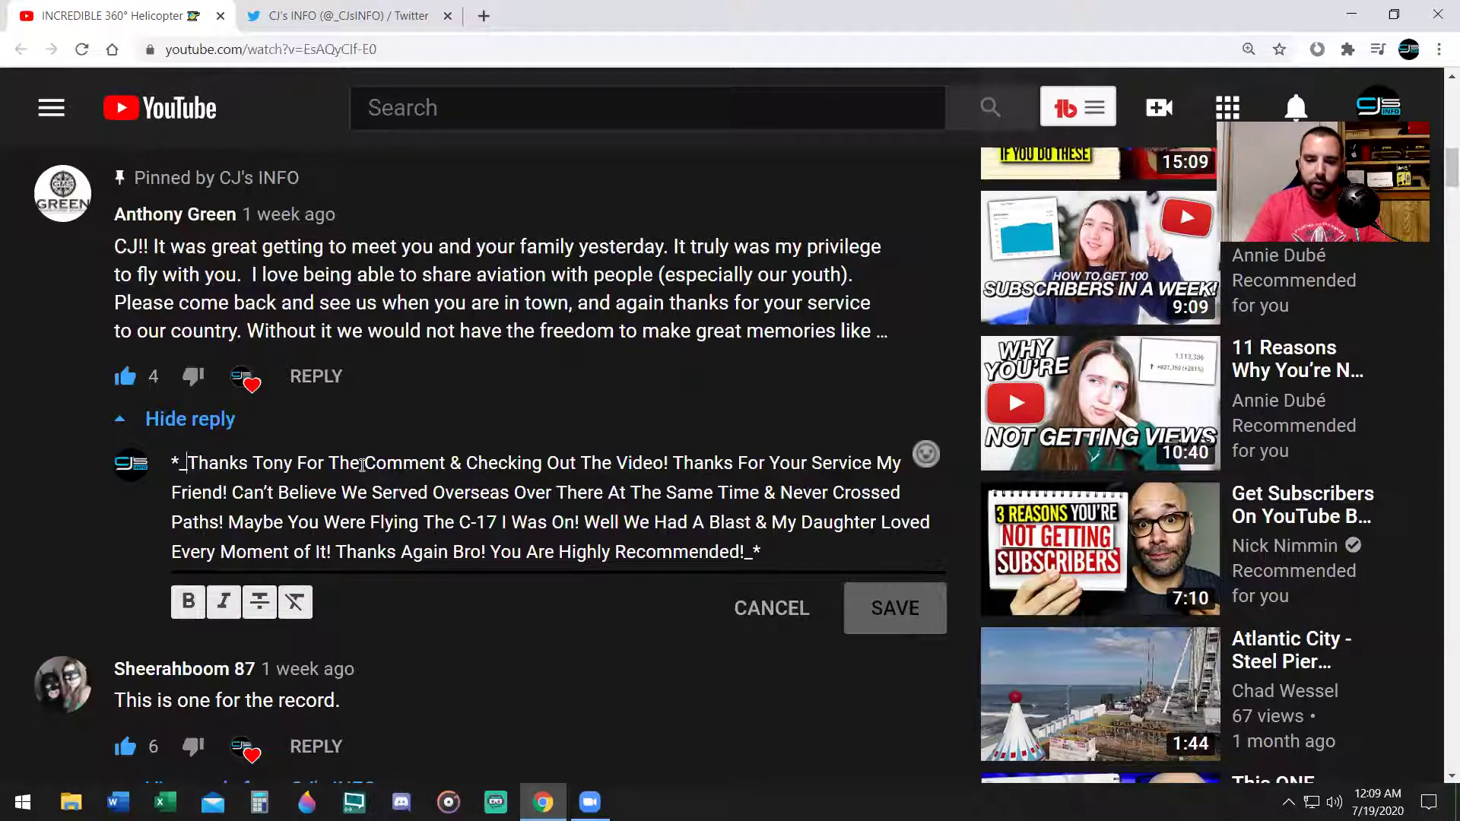
{"action": "type", "text": "-"}
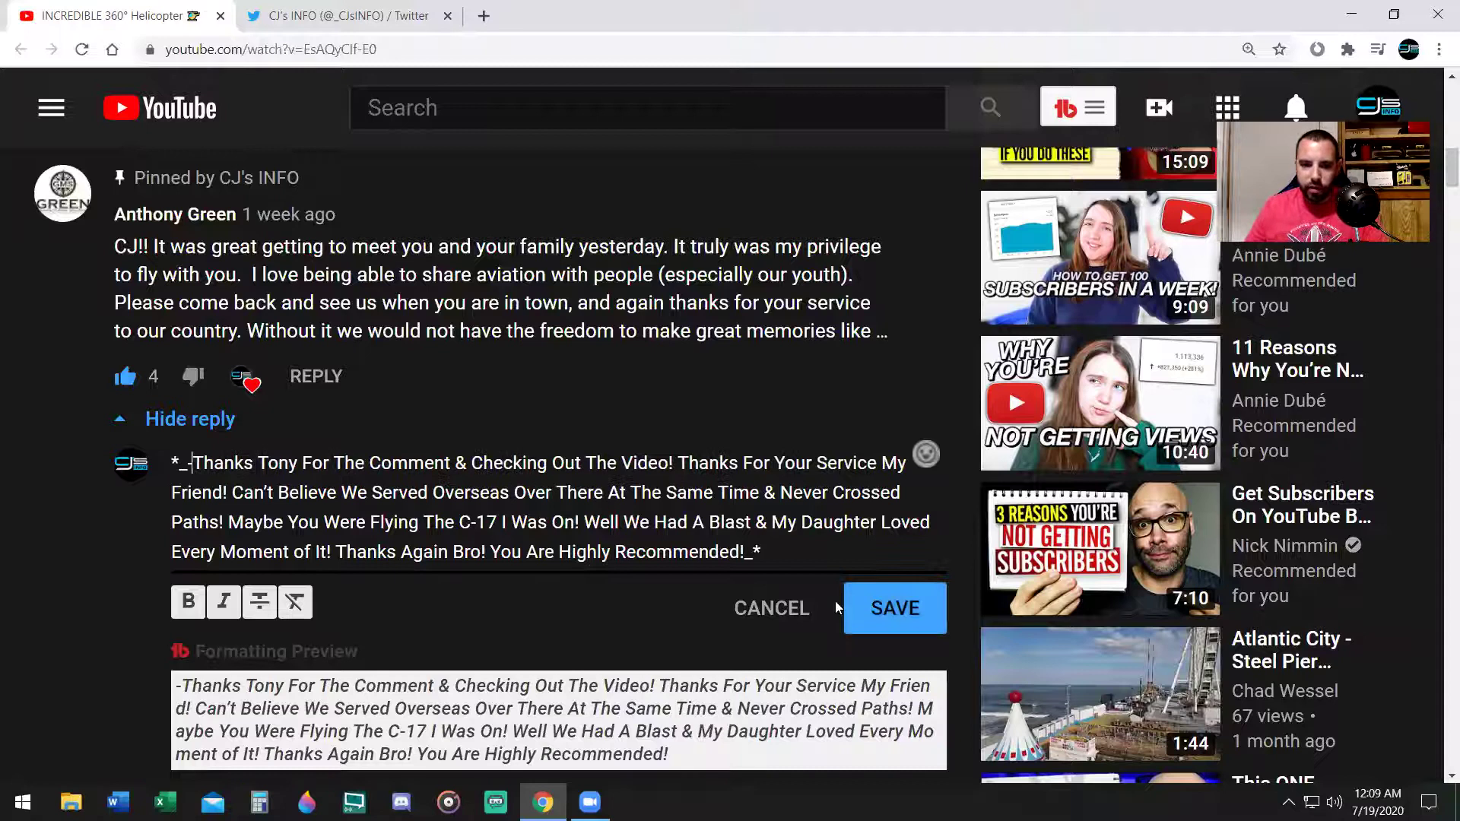
{"action": "left_click", "coordinate": [754, 561]}
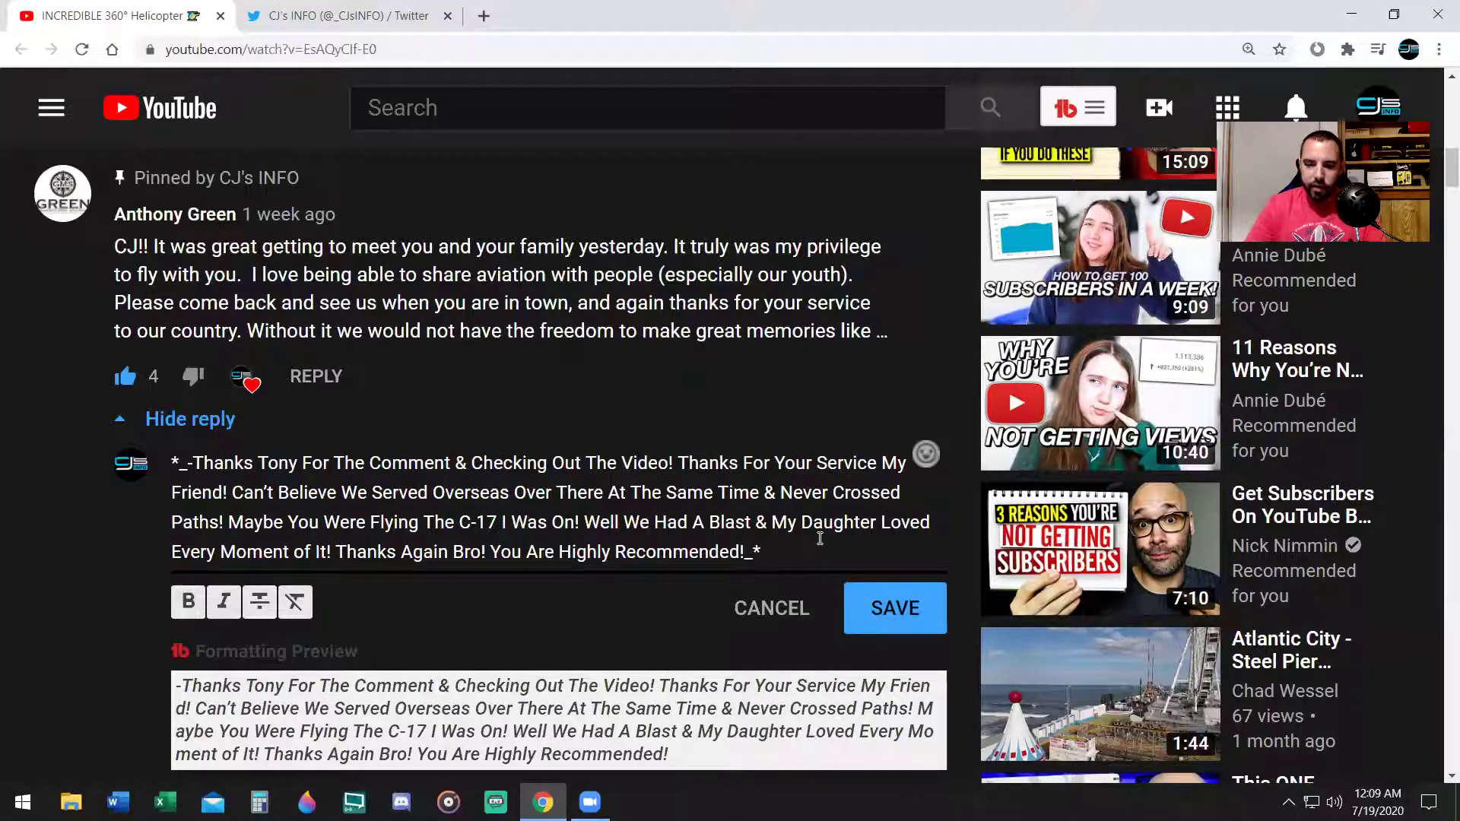
{"action": "type", "text": "-"}
{"action": "left_click", "coordinate": [878, 607]}
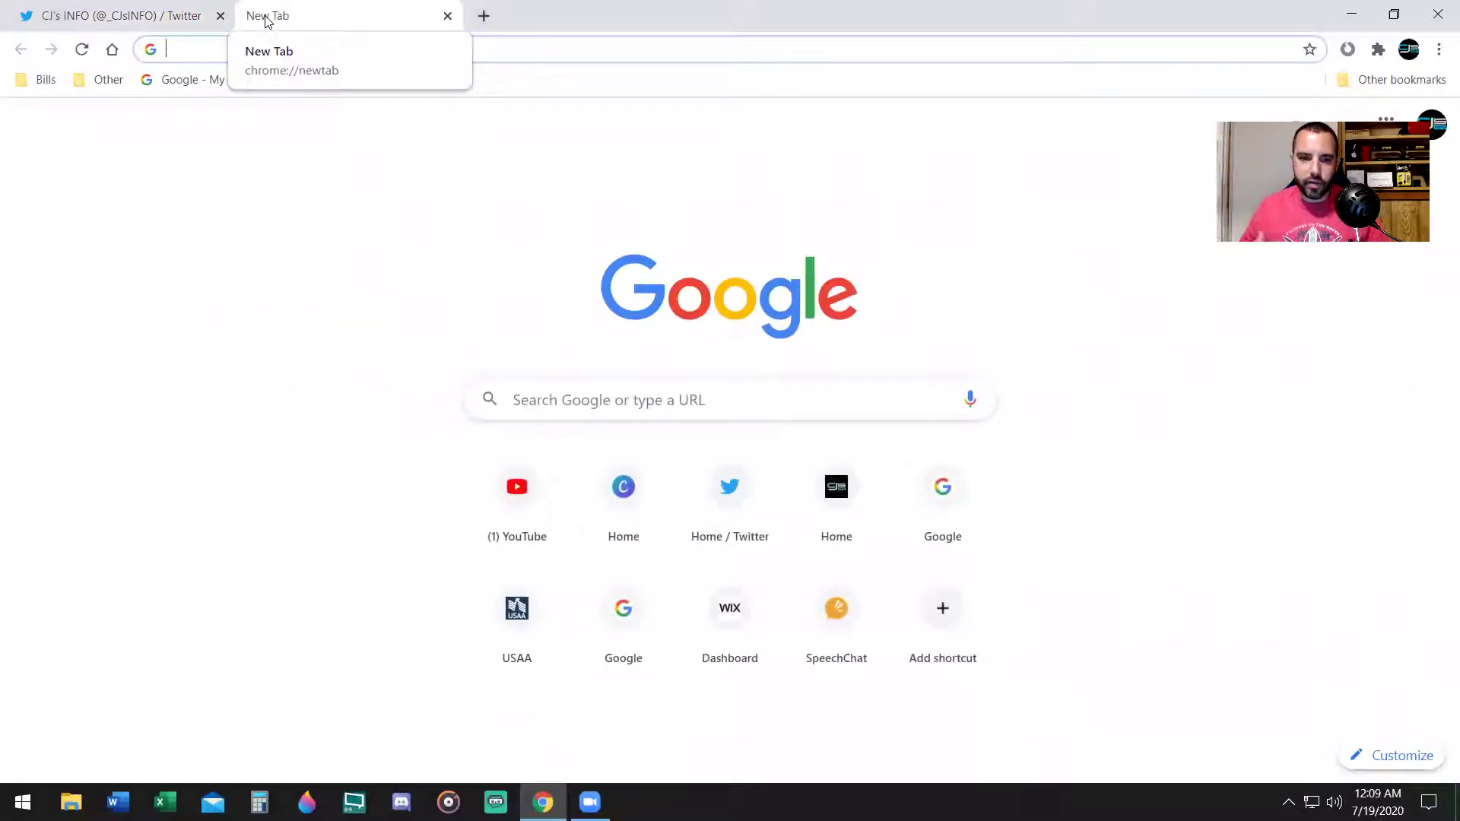
Step: Search Google for 'change font'
{"action": "left_click", "coordinate": [664, 384]}
{"action": "type", "text": "change"}
{"action": "key", "text": "Return"}
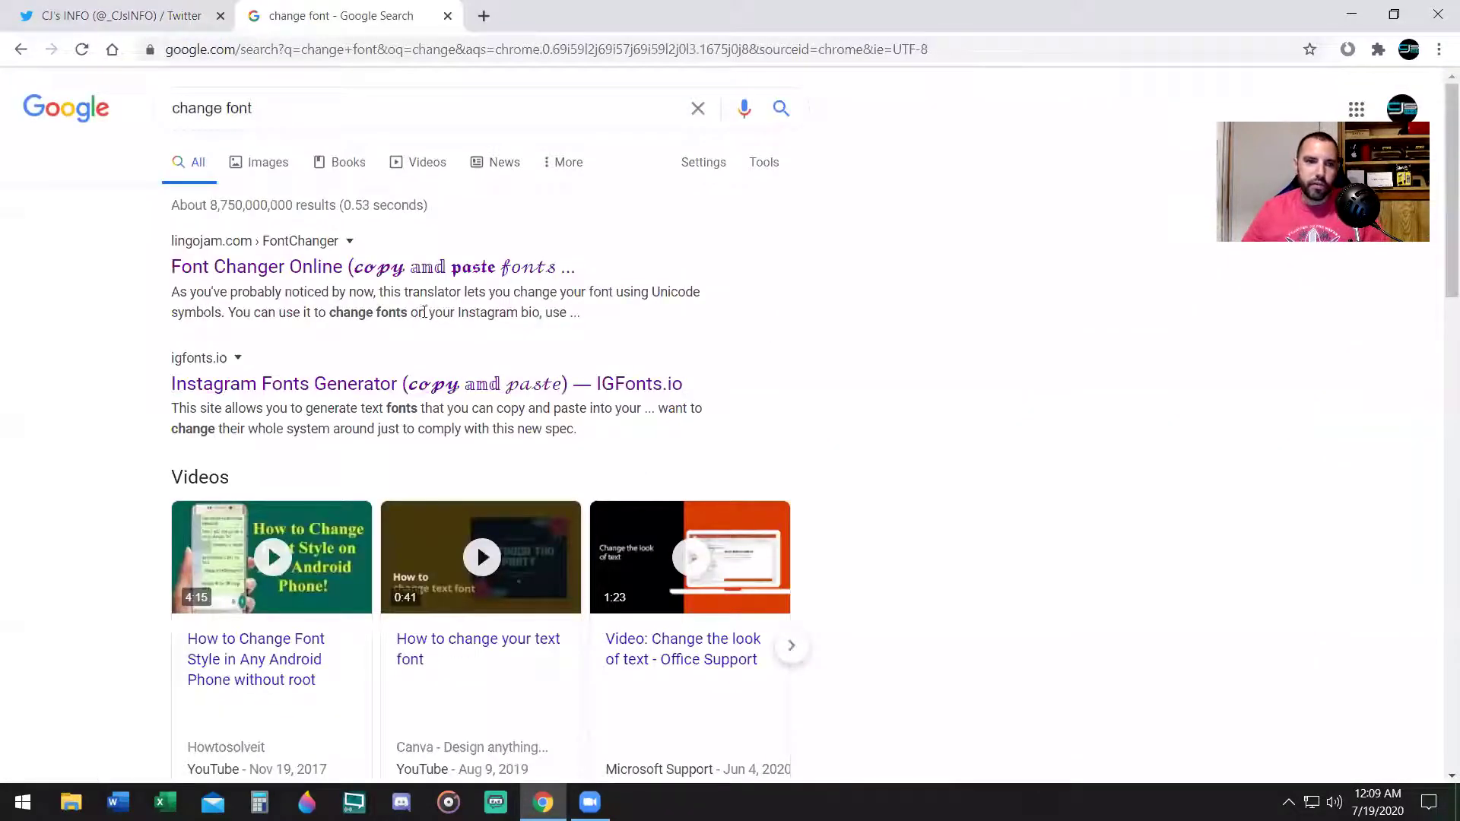
Step: Open Font Changer Online and Instagram Fonts Generator in new tabs, viewing Font Changer
{"action": "right_click", "coordinate": [279, 267]}
{"action": "left_click", "coordinate": [305, 283]}
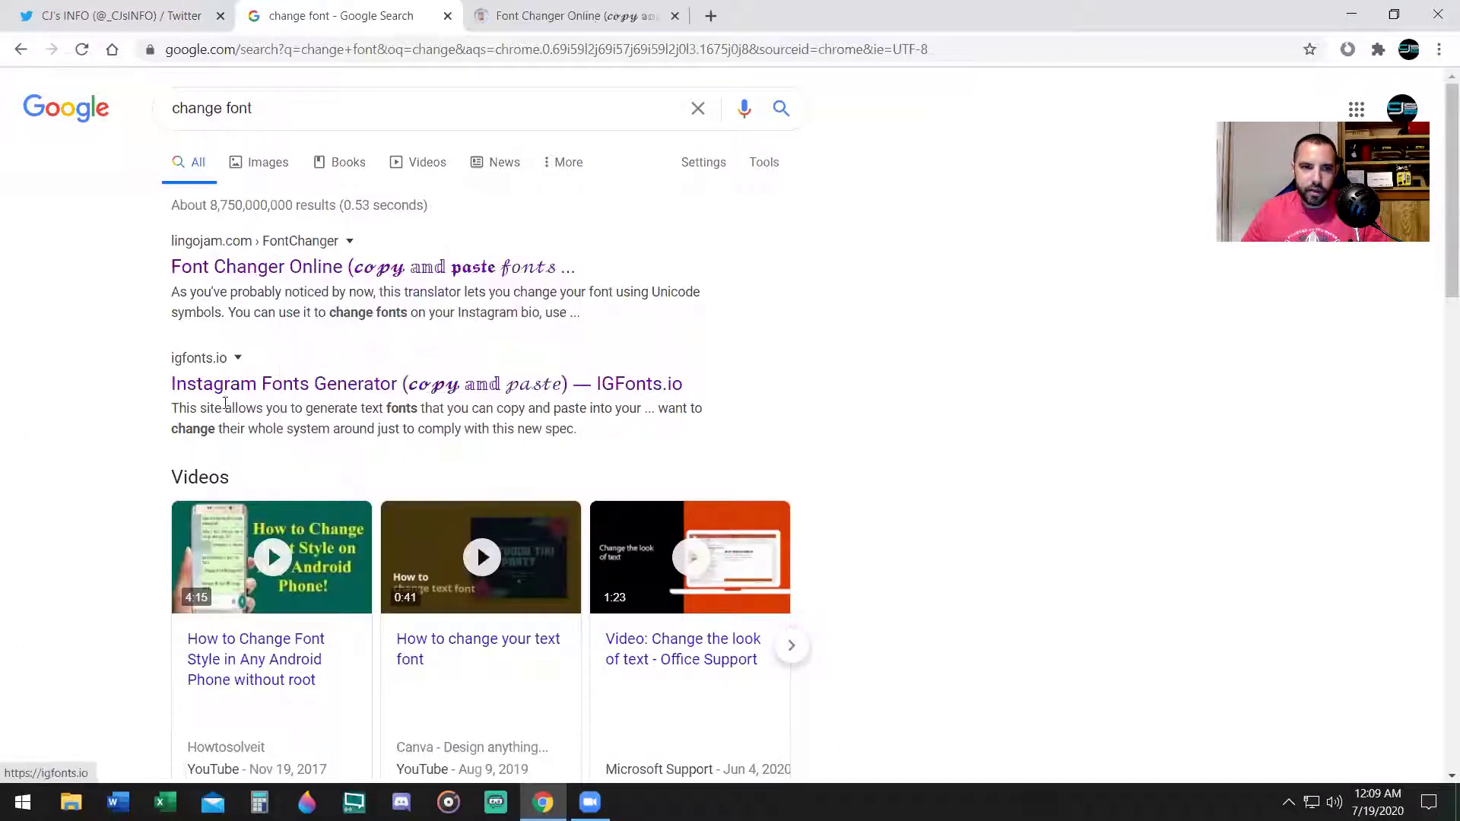
{"action": "right_click", "coordinate": [281, 389]}
{"action": "left_click", "coordinate": [309, 410]}
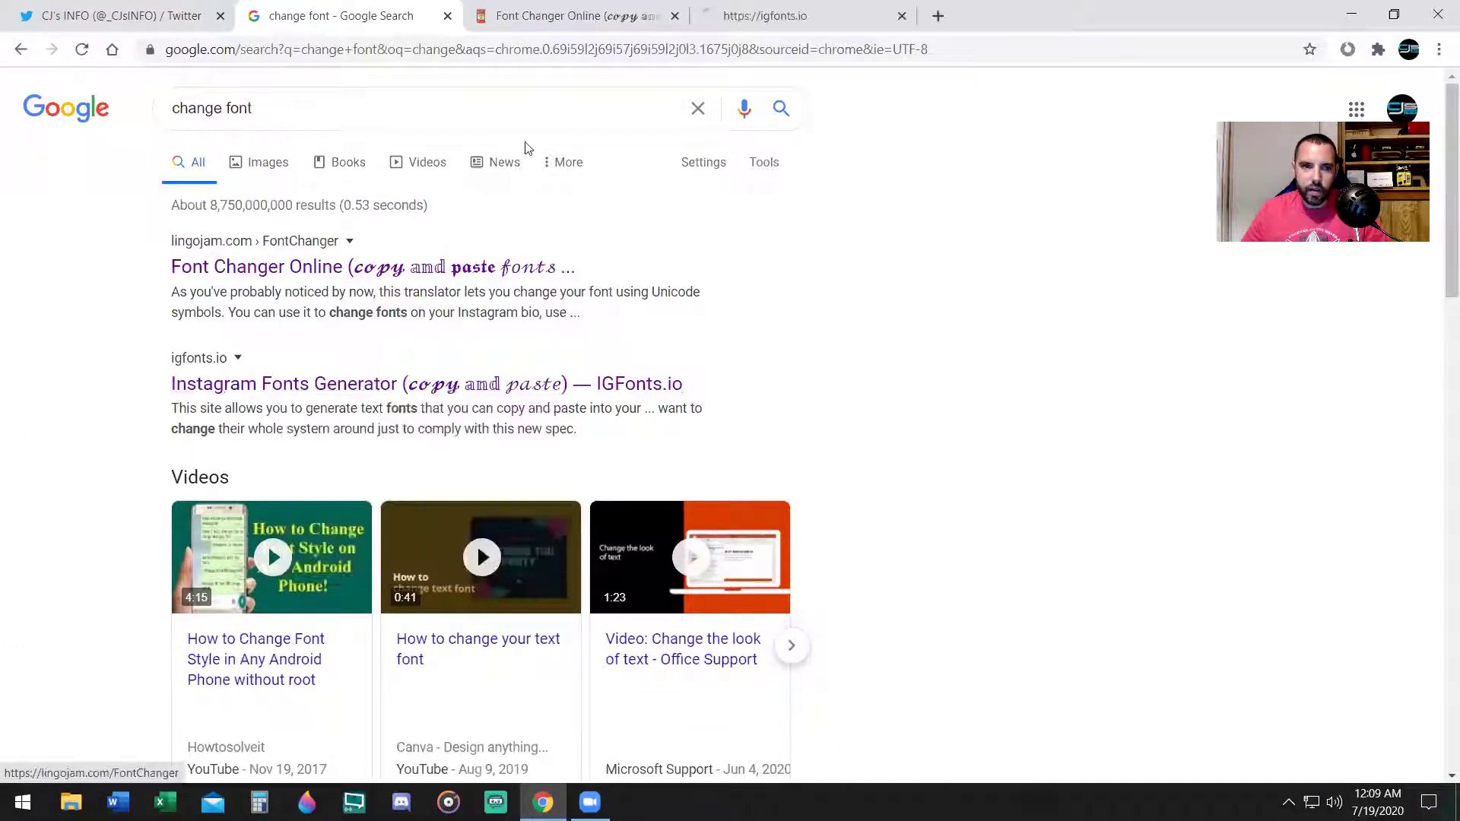
{"action": "left_click", "coordinate": [608, 17]}
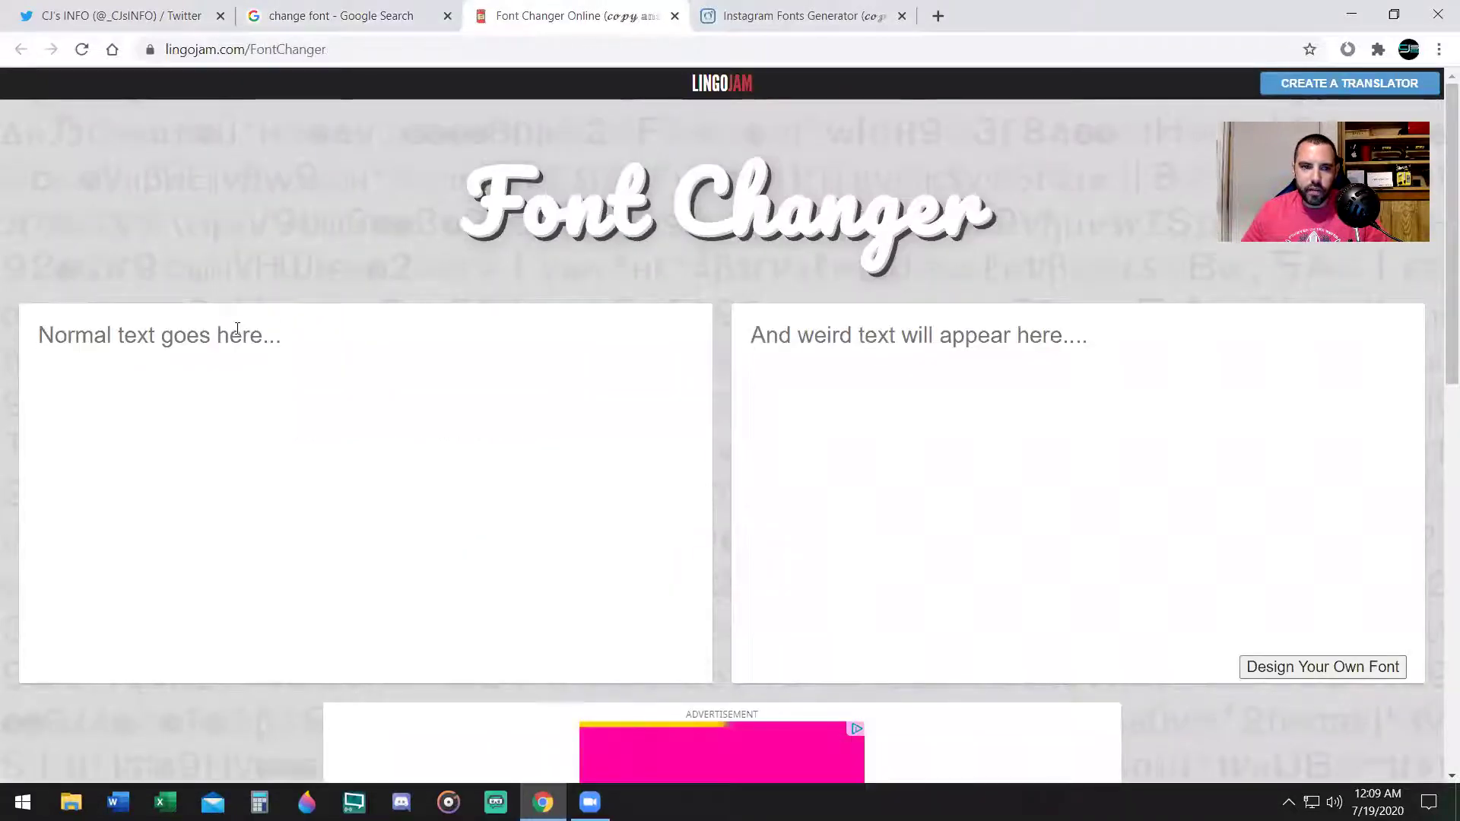
Step: Paste the 'Wow, I never knew I could do this!' sentence into LingoJam's input box
{"action": "right_click", "coordinate": [232, 357]}
{"action": "left_click", "coordinate": [286, 500]}
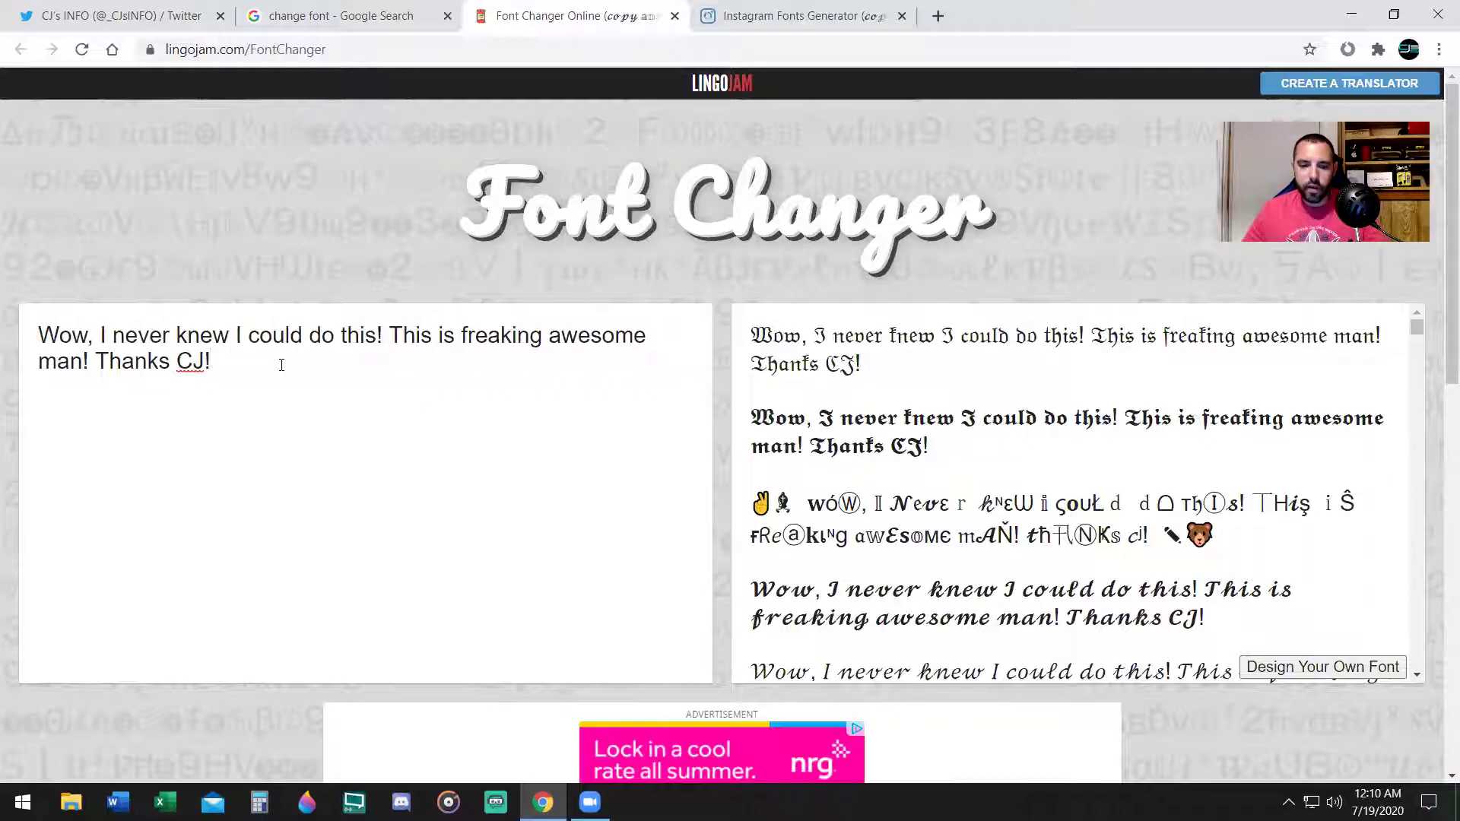
{"action": "type", "text": "sdsd"}
{"action": "key", "text": "BackSpace"}
{"action": "key", "text": "BackSpace"}
{"action": "key", "text": "BackSpace"}
{"action": "key", "text": "BackSpace"}
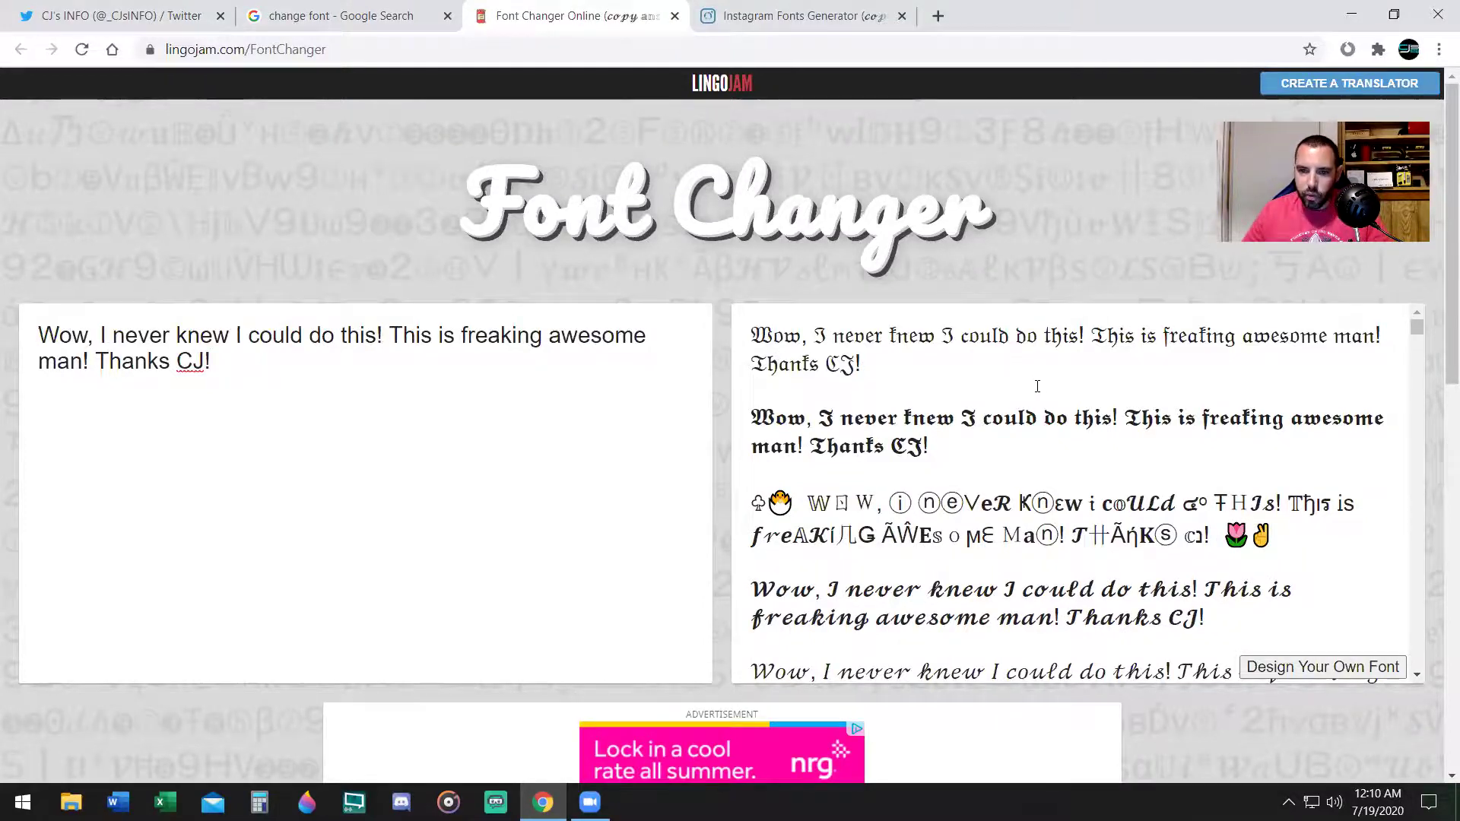
Step: Browse the generated Unicode styles, including the upside-down and small-caps versions
{"action": "scroll", "coordinate": [1036, 390], "scroll_direction": "down", "scroll_amount": 3}
{"action": "scroll", "coordinate": [1036, 390], "scroll_direction": "up", "scroll_amount": 2}
{"action": "scroll", "coordinate": [973, 390], "scroll_direction": "down", "scroll_amount": 5}
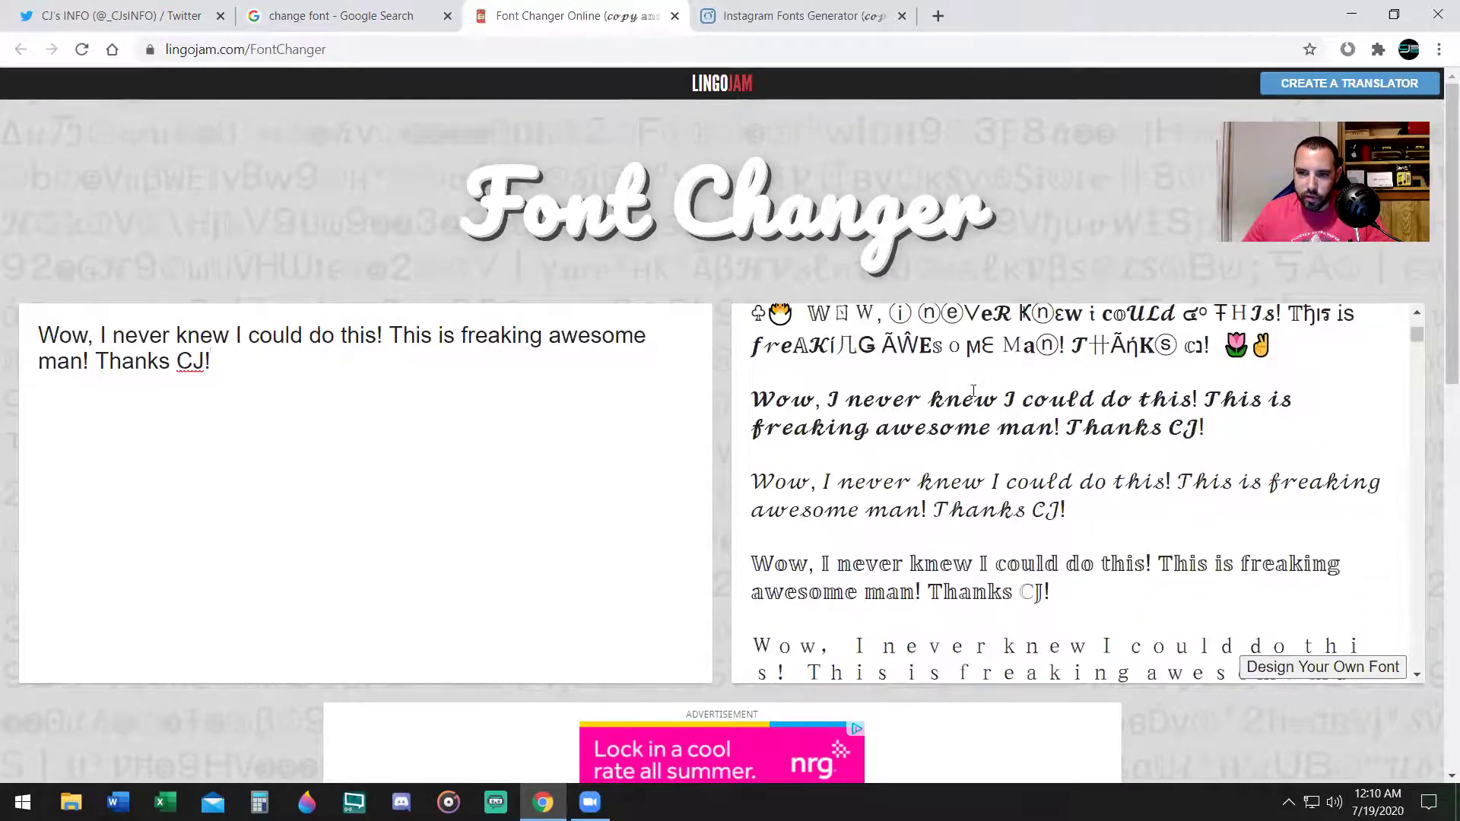
{"action": "scroll", "coordinate": [980, 404], "scroll_direction": "down", "scroll_amount": 2}
{"action": "left_click_drag", "start_coordinate": [940, 404], "coordinate": [730, 376]}
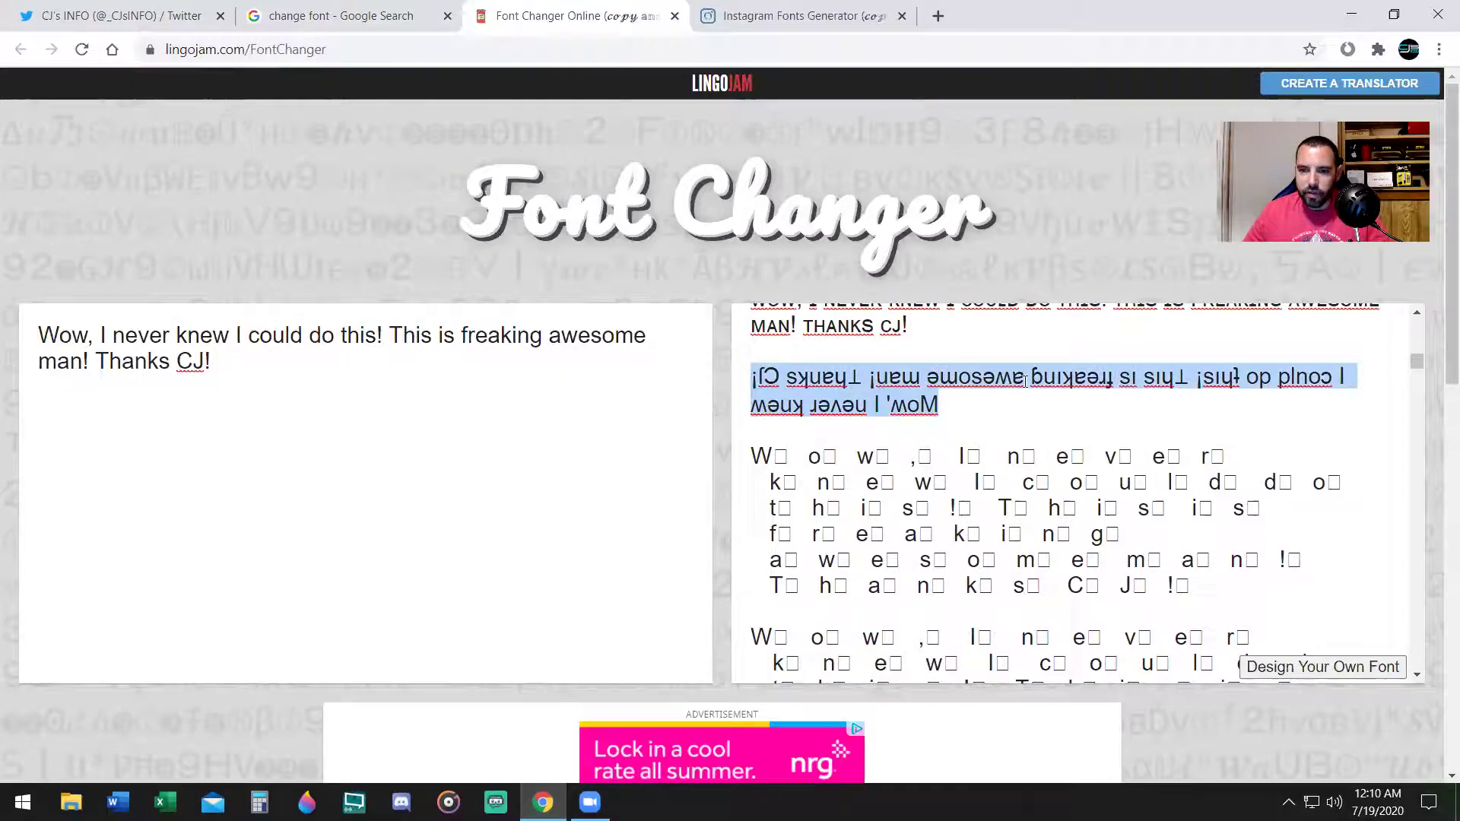
{"action": "scroll", "coordinate": [1024, 380], "scroll_direction": "up", "scroll_amount": 4}
{"action": "scroll", "coordinate": [1024, 381], "scroll_direction": "down", "scroll_amount": 5}
{"action": "scroll", "coordinate": [1026, 382], "scroll_direction": "up", "scroll_amount": 2}
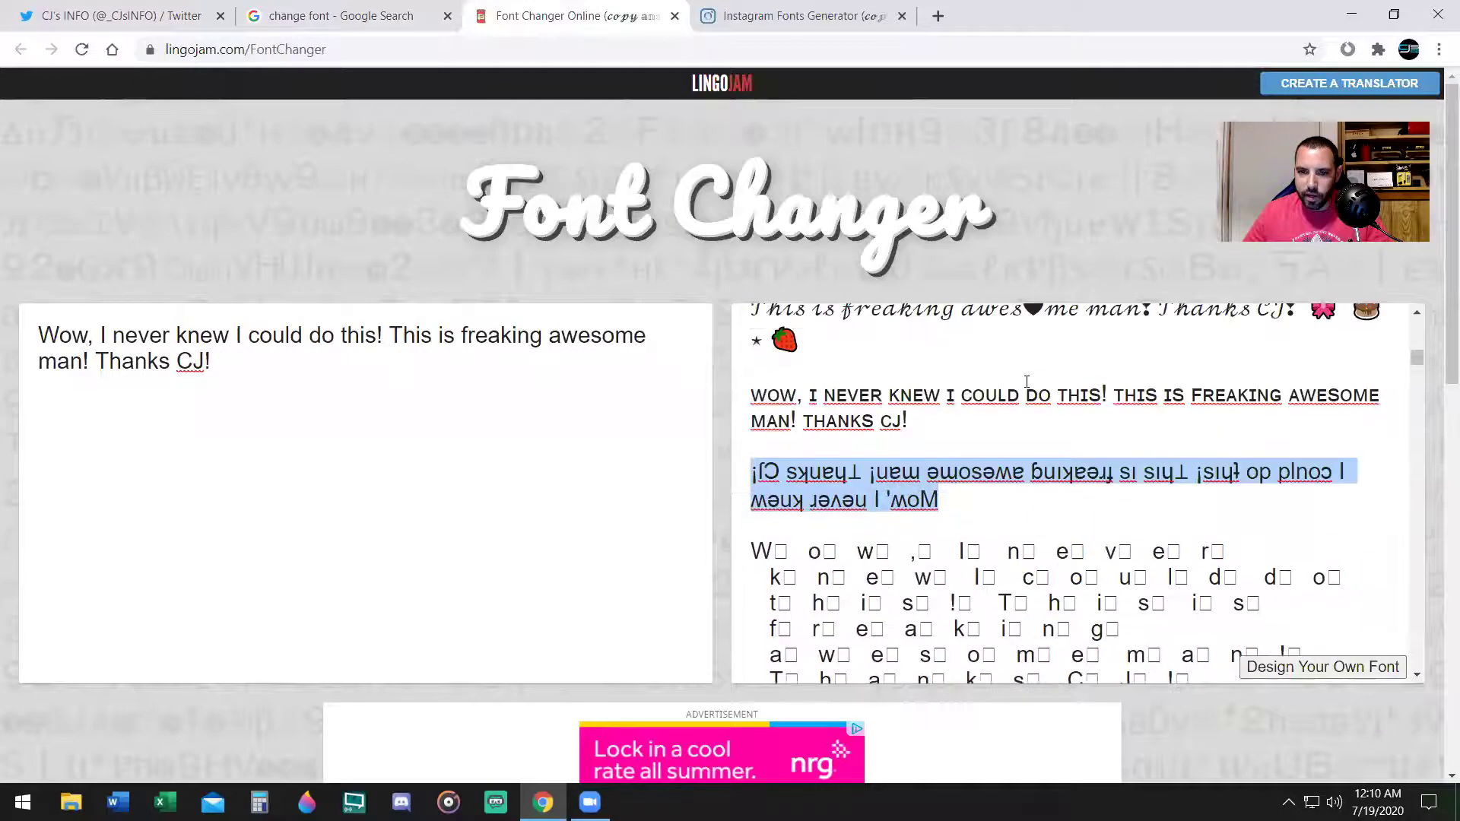
{"action": "scroll", "coordinate": [1008, 414], "scroll_direction": "down", "scroll_amount": 1}
{"action": "scroll", "coordinate": [1008, 415], "scroll_direction": "up", "scroll_amount": 3}
{"action": "scroll", "coordinate": [1008, 417], "scroll_direction": "down", "scroll_amount": 7}
{"action": "scroll", "coordinate": [1008, 418], "scroll_direction": "down", "scroll_amount": 4}
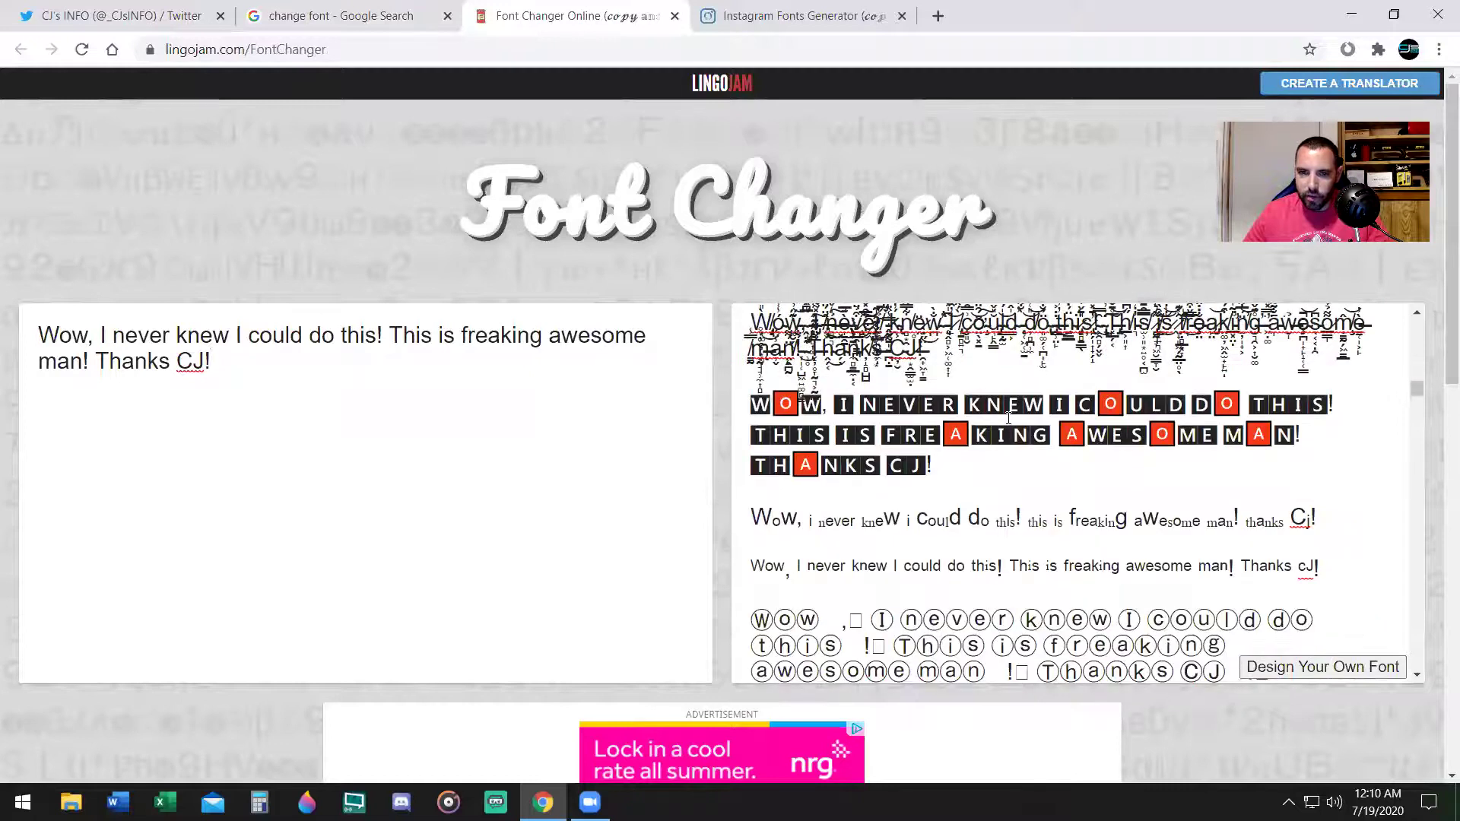
{"action": "scroll", "coordinate": [1008, 417], "scroll_direction": "up", "scroll_amount": 1}
{"action": "scroll", "coordinate": [1008, 417], "scroll_direction": "down", "scroll_amount": 4}
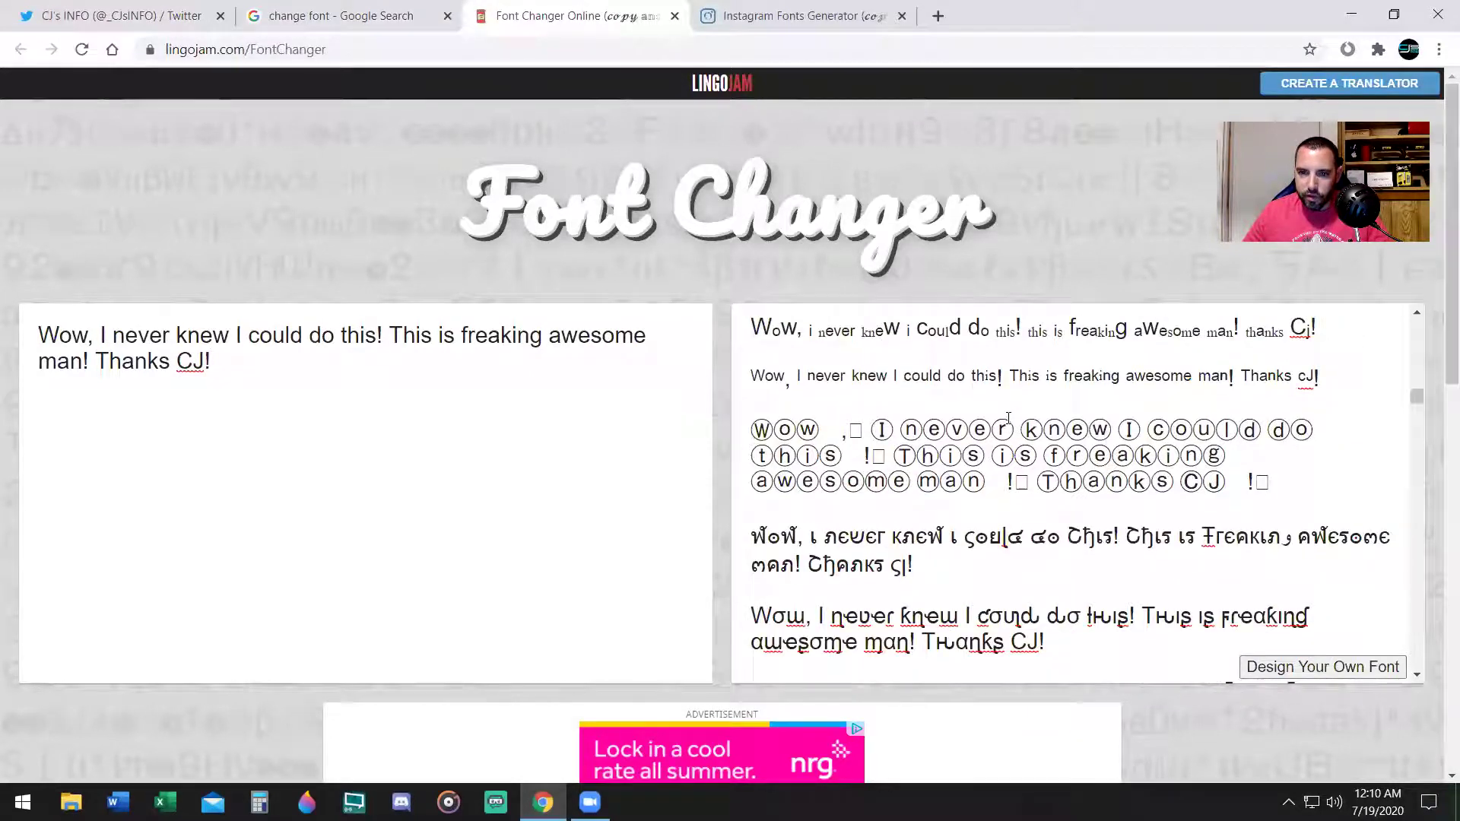
{"action": "scroll", "coordinate": [1010, 413], "scroll_direction": "down", "scroll_amount": 8}
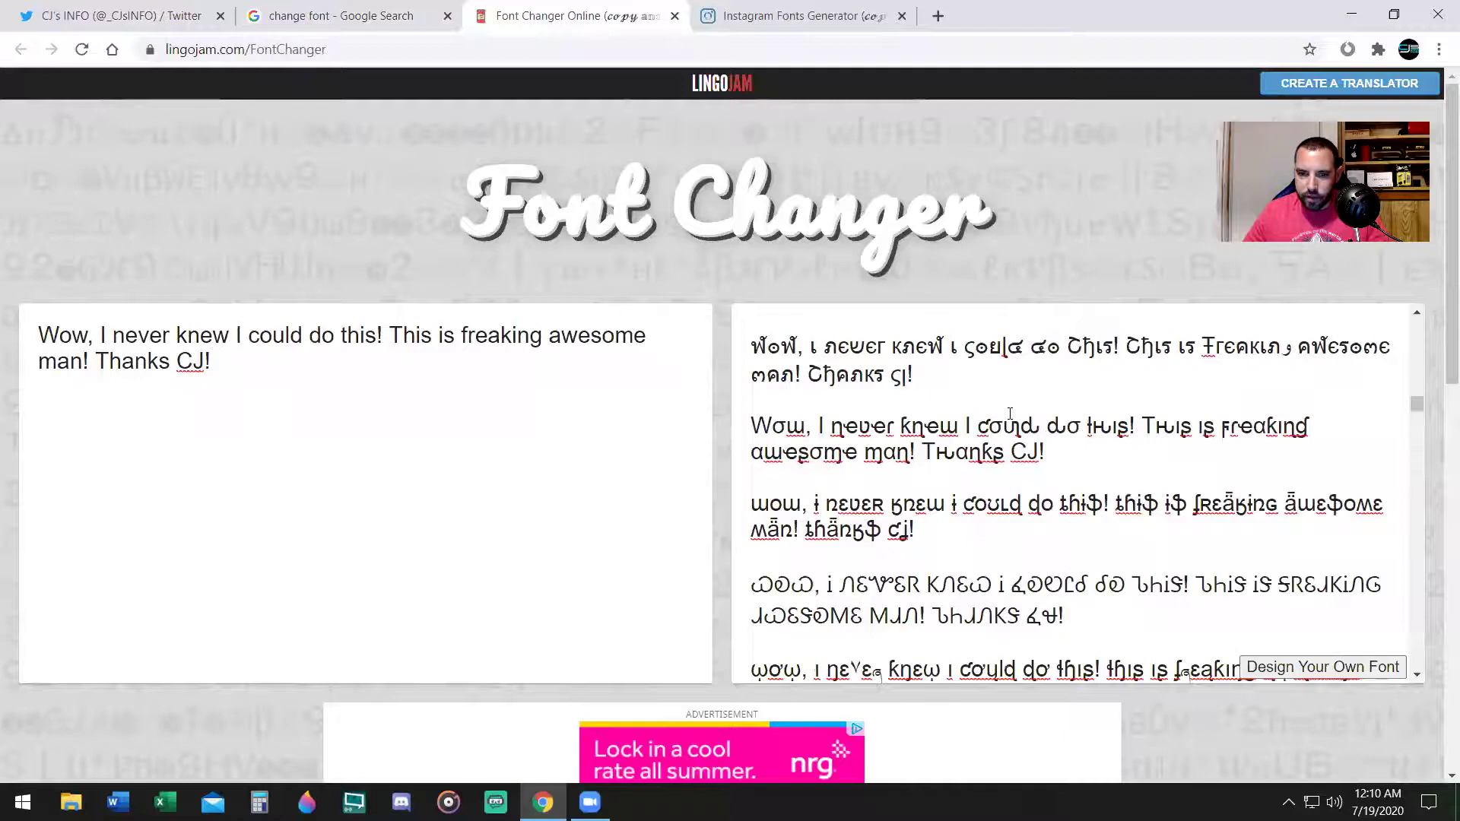
Step: Select the whole boxed-letter paragraph and copy it
{"action": "scroll", "coordinate": [1009, 413], "scroll_direction": "up", "scroll_amount": 5}
{"action": "triple_click", "coordinate": [920, 456]}
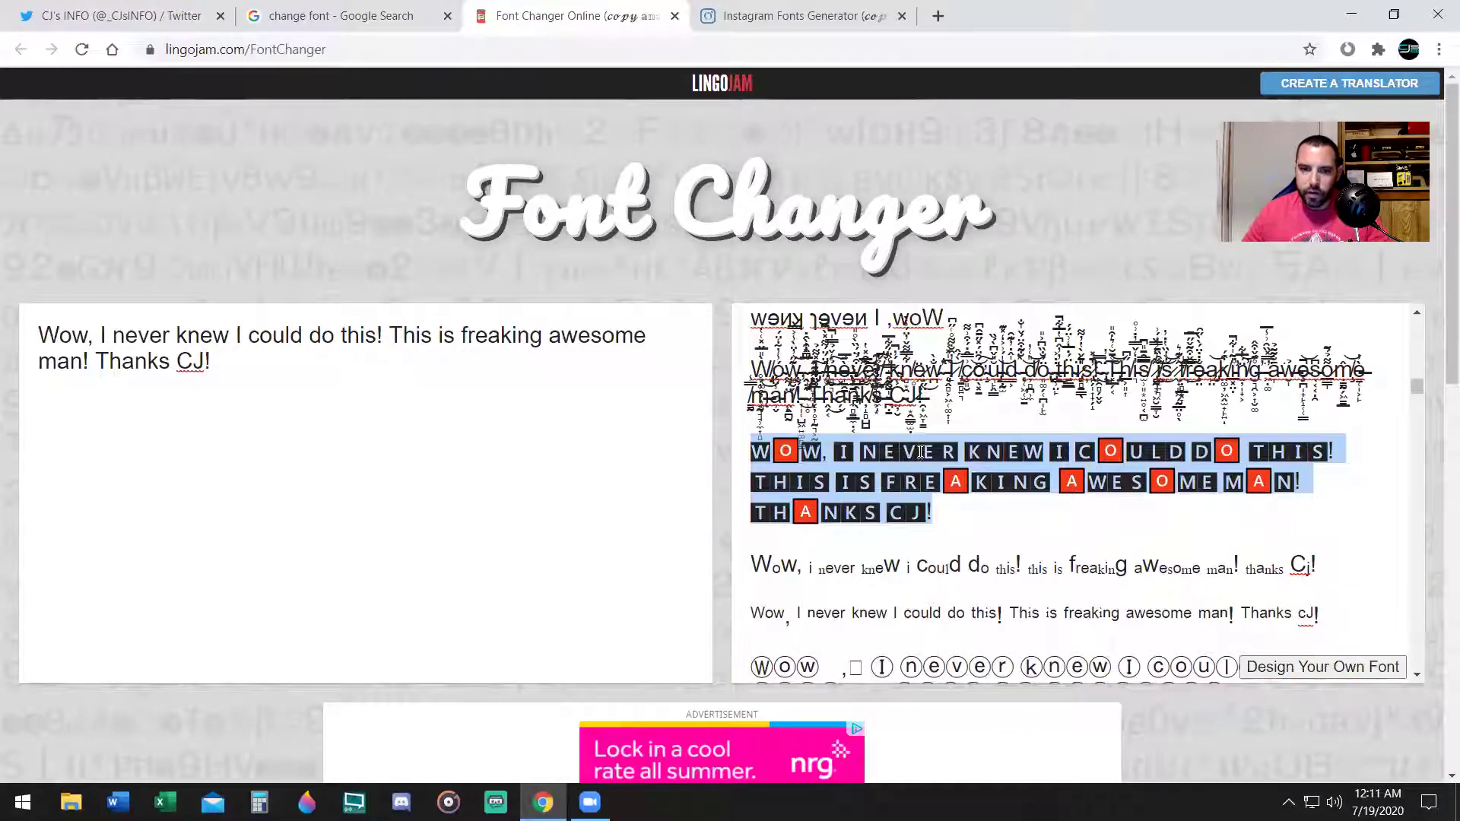
{"action": "right_click", "coordinate": [934, 478]}
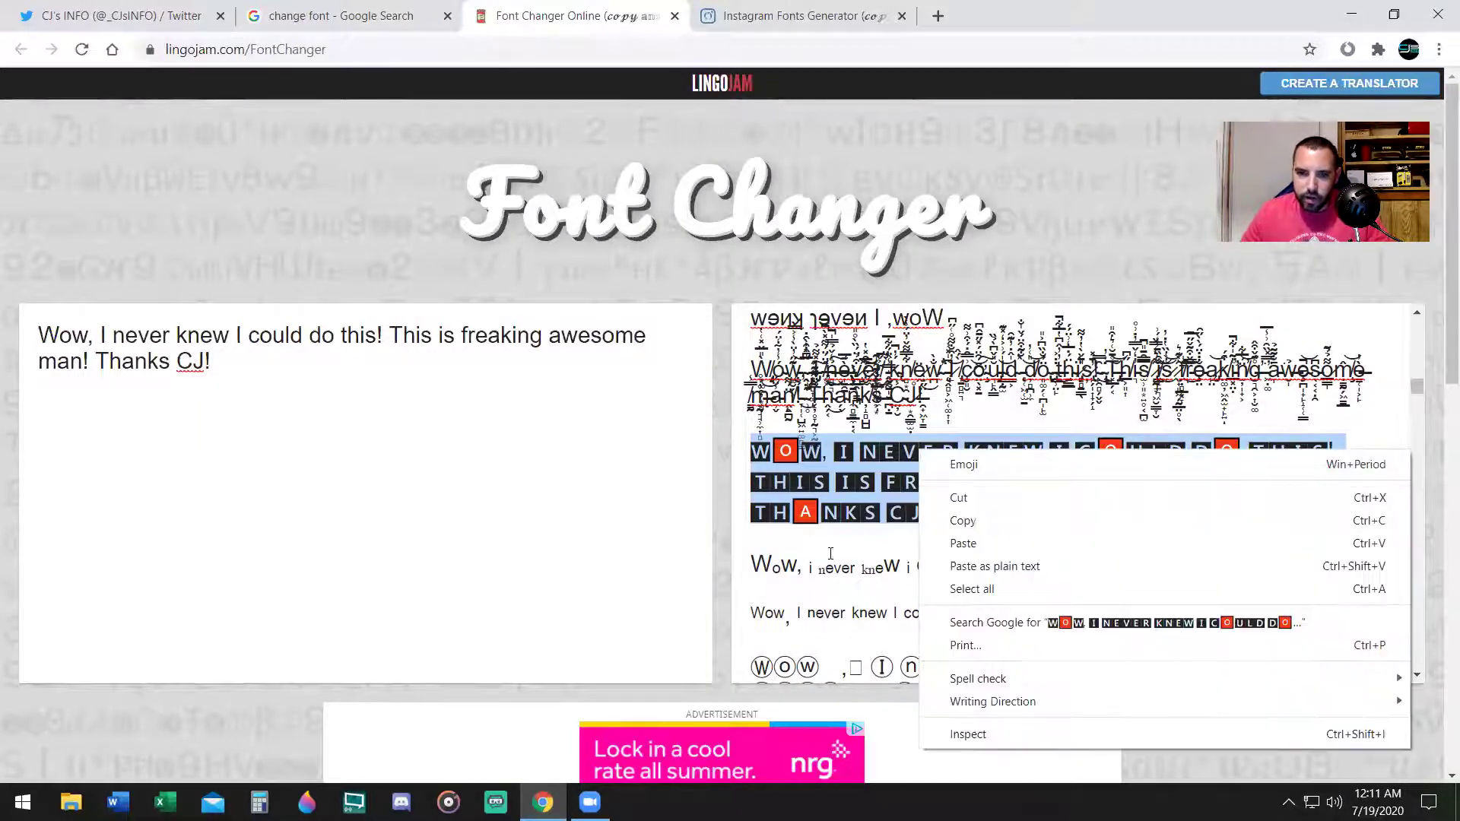
{"action": "left_click", "coordinate": [931, 511]}
{"action": "left_click_drag", "start_coordinate": [931, 511], "coordinate": [752, 449]}
{"action": "left_click", "coordinate": [996, 503]}
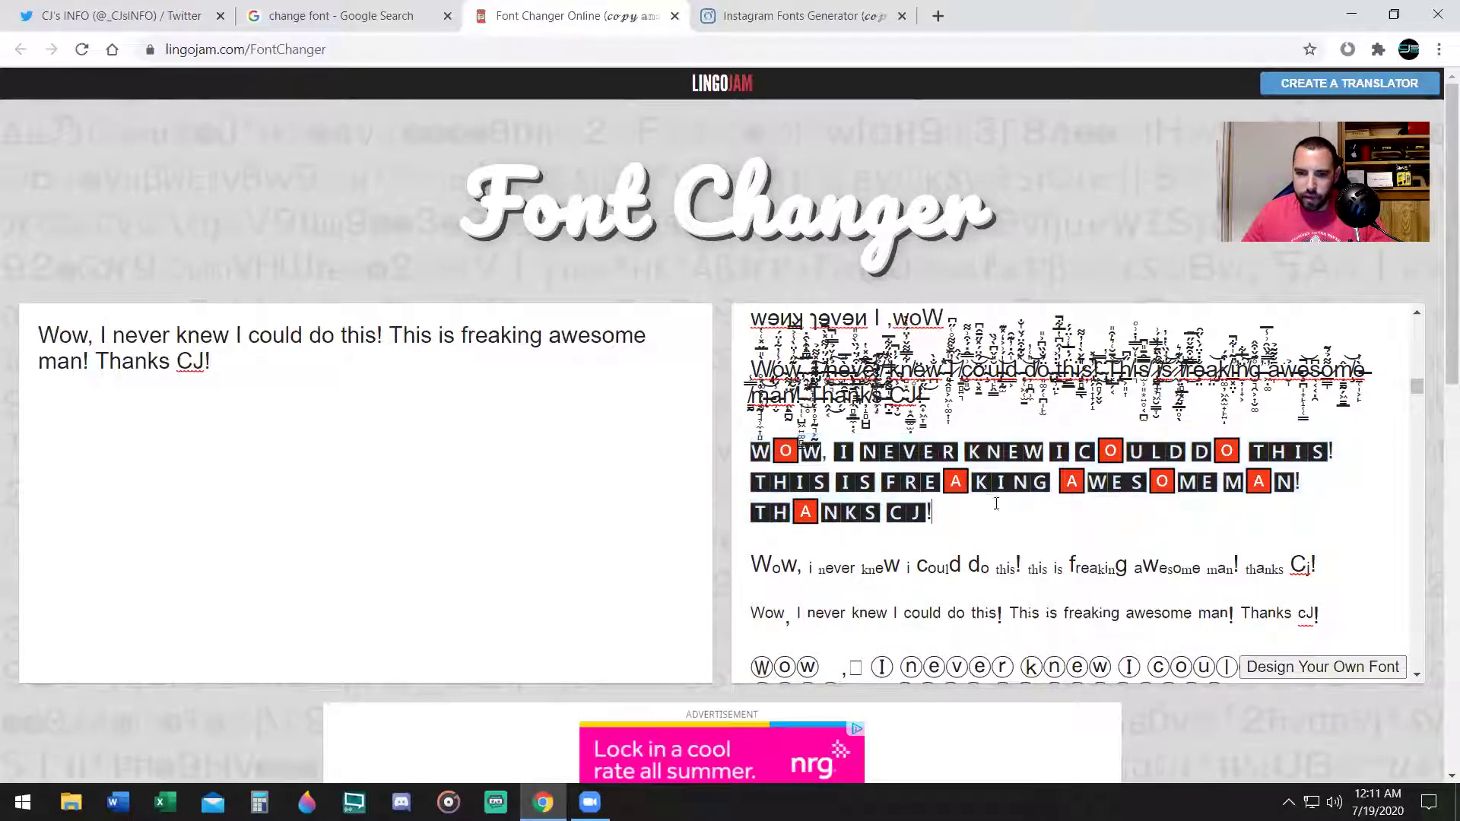
{"action": "left_click_drag", "start_coordinate": [981, 516], "coordinate": [751, 450]}
{"action": "right_click", "coordinate": [790, 453]}
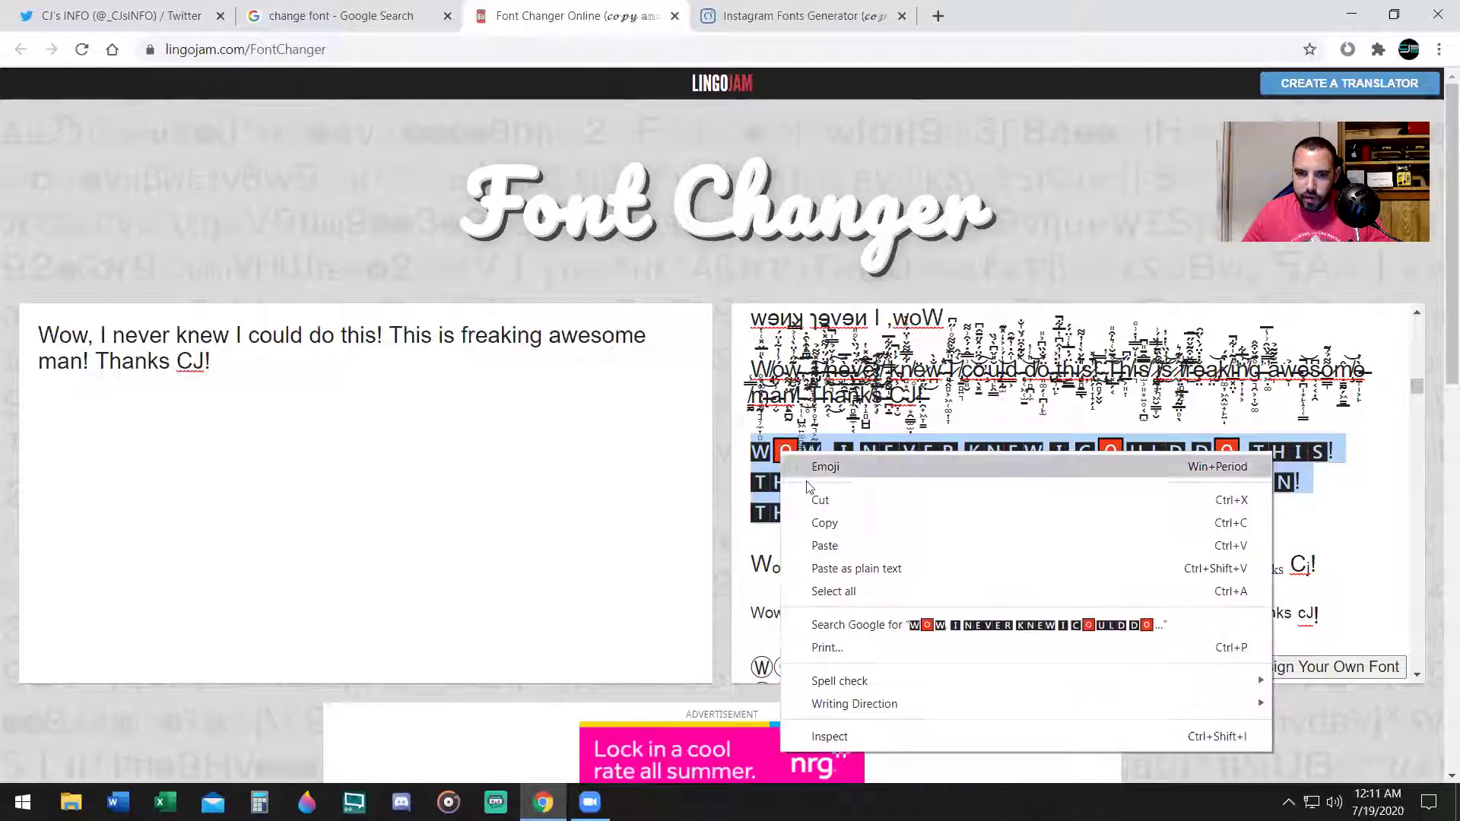
{"action": "left_click", "coordinate": [824, 522]}
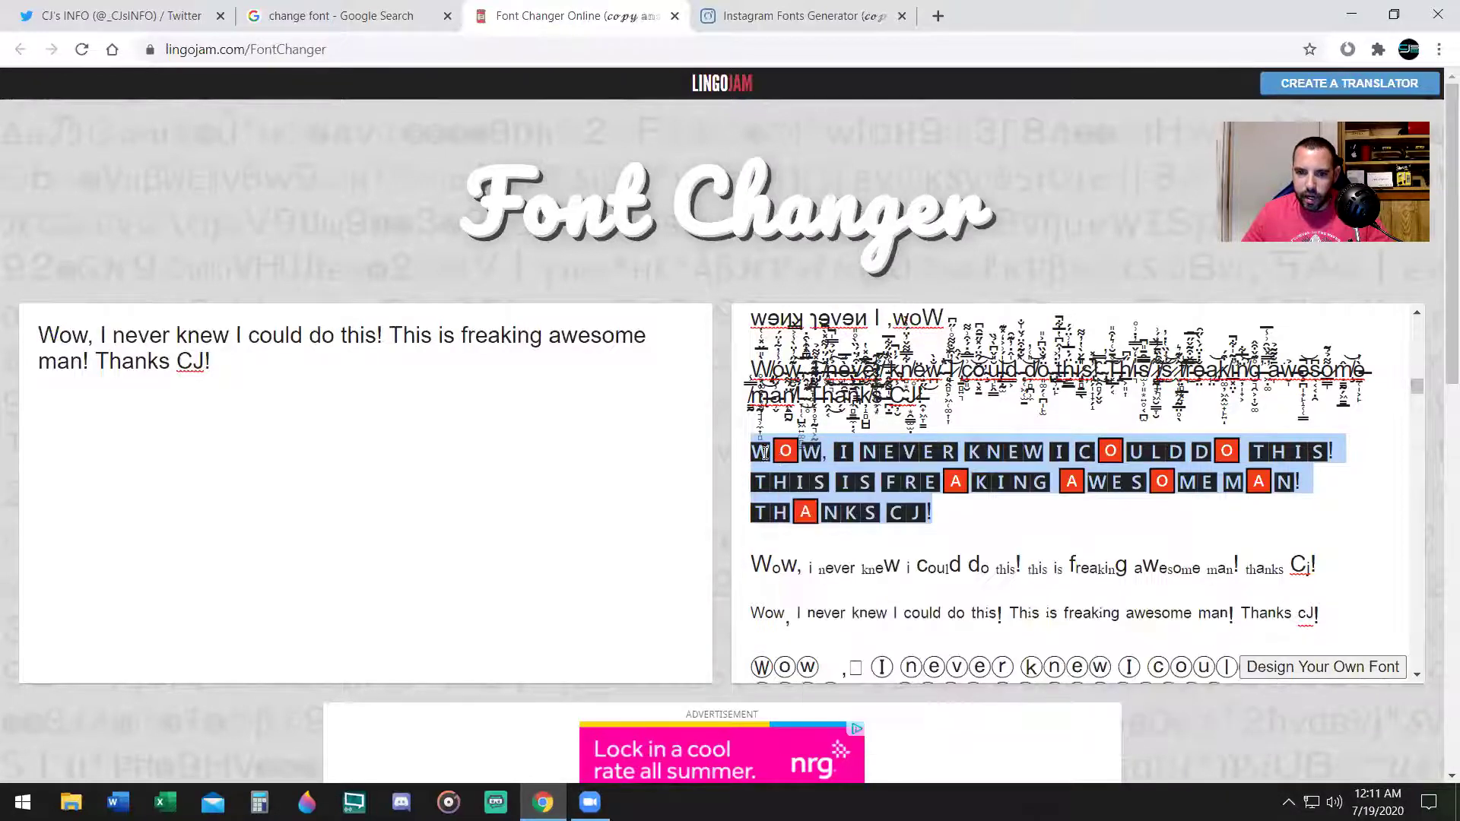
Step: Start a new tweet on Twitter and paste the boxed-letter sentence into it
{"action": "left_click", "coordinate": [83, 10]}
{"action": "key", "text": "n"}
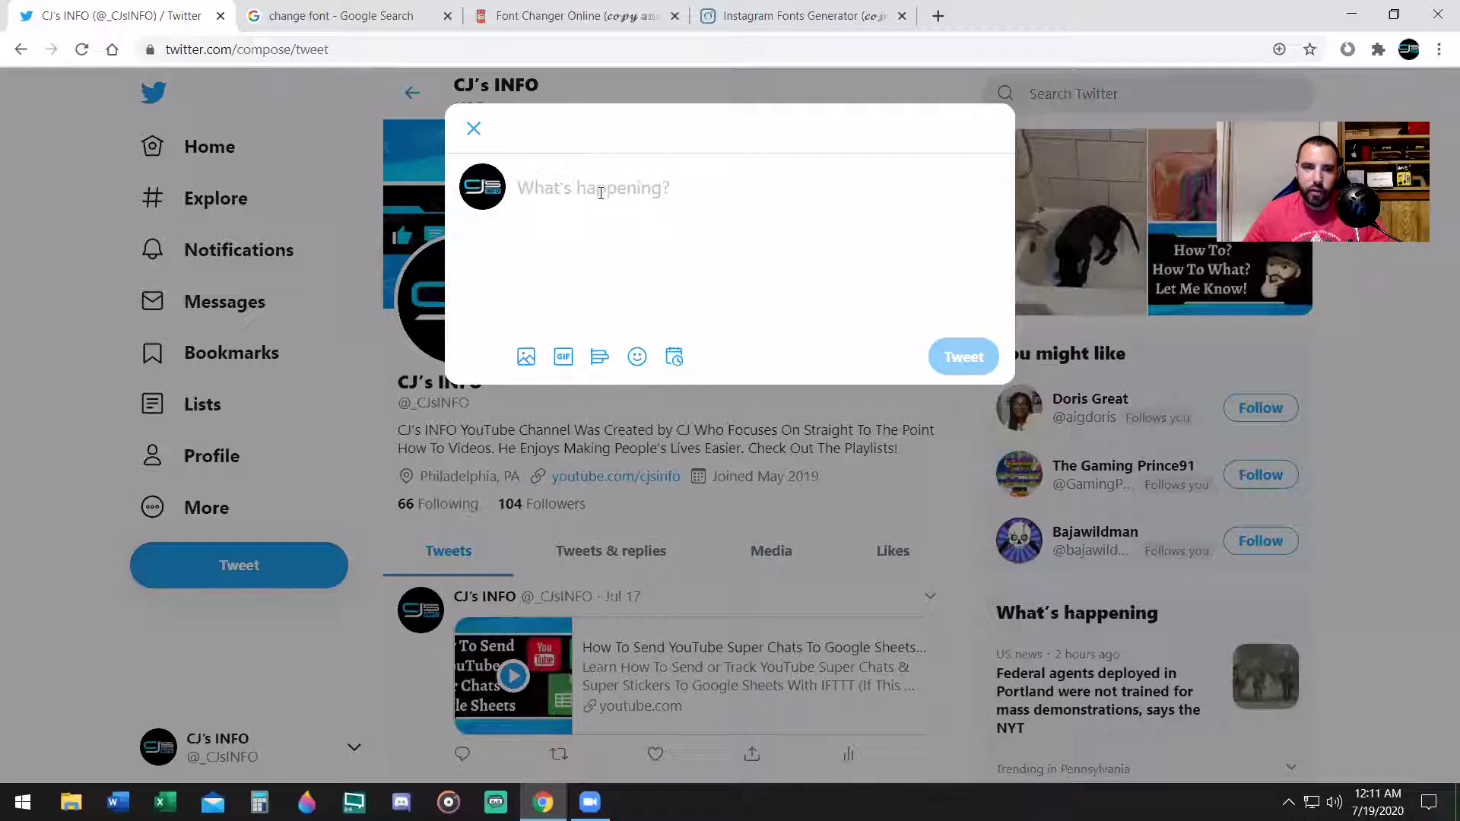
{"action": "right_click", "coordinate": [601, 194]}
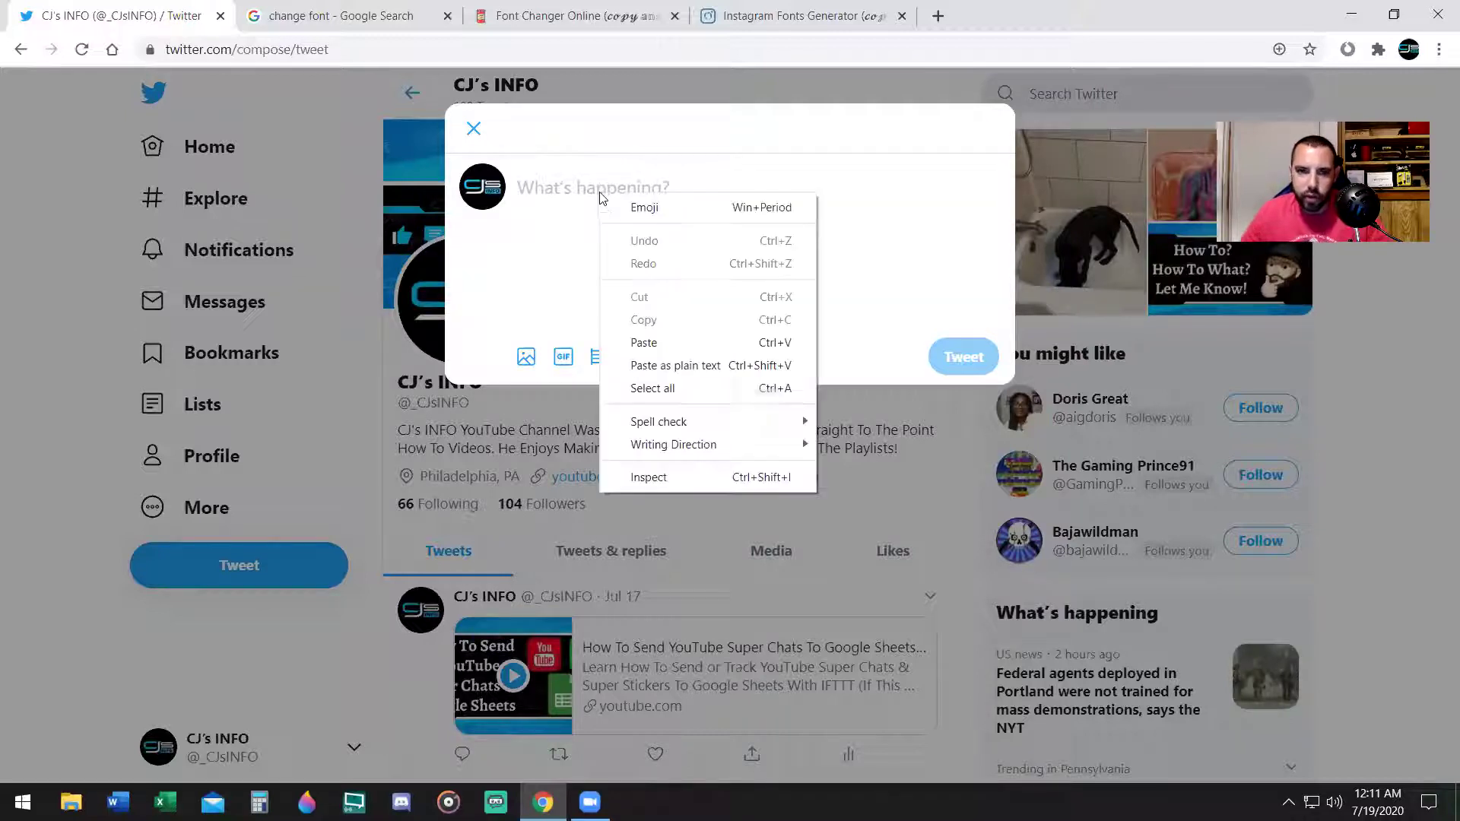
{"action": "left_click", "coordinate": [657, 342]}
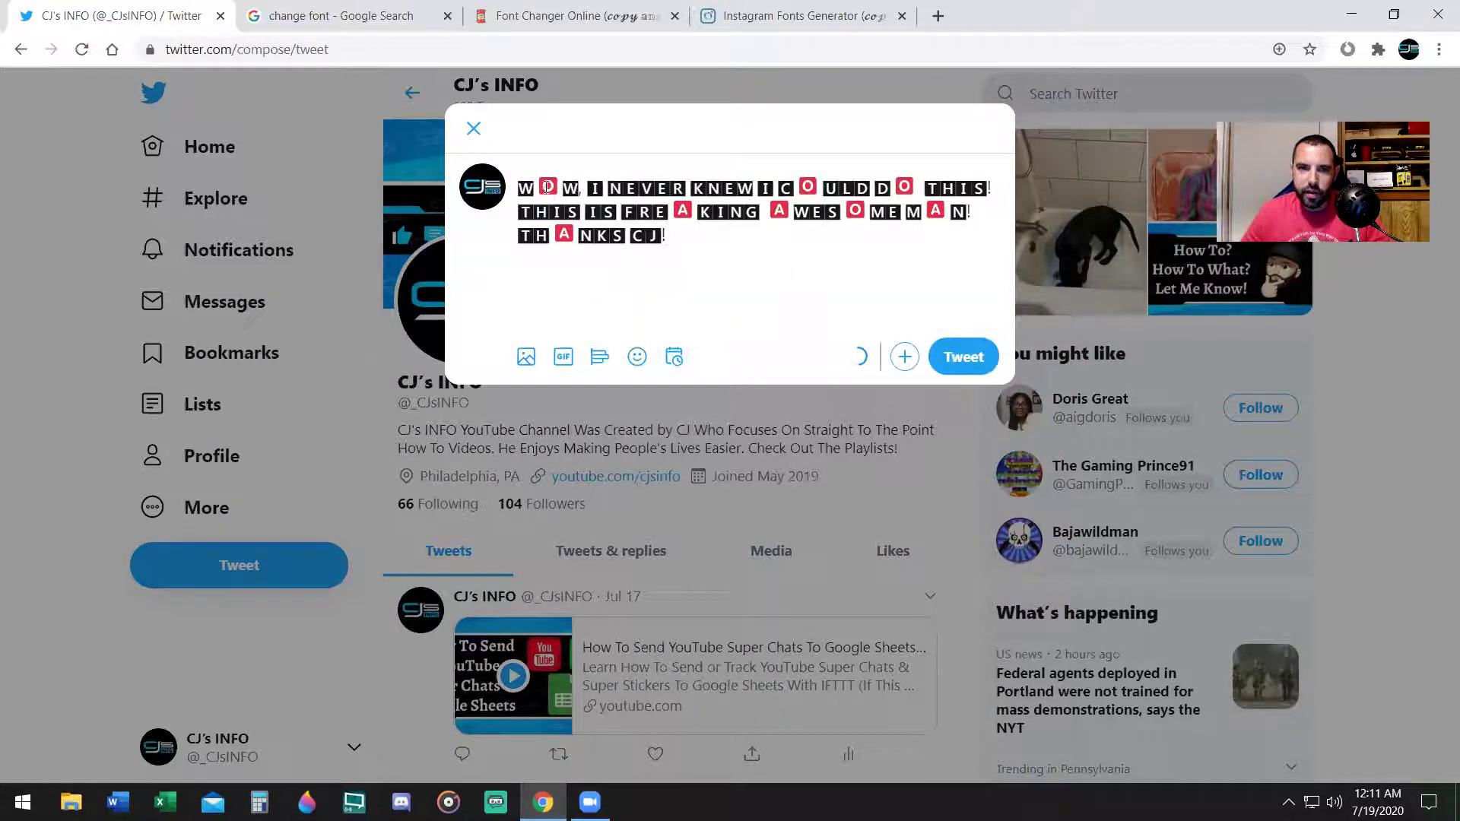
{"action": "left_click_drag", "start_coordinate": [523, 183], "coordinate": [766, 235]}
{"action": "left_click", "coordinate": [788, 259]}
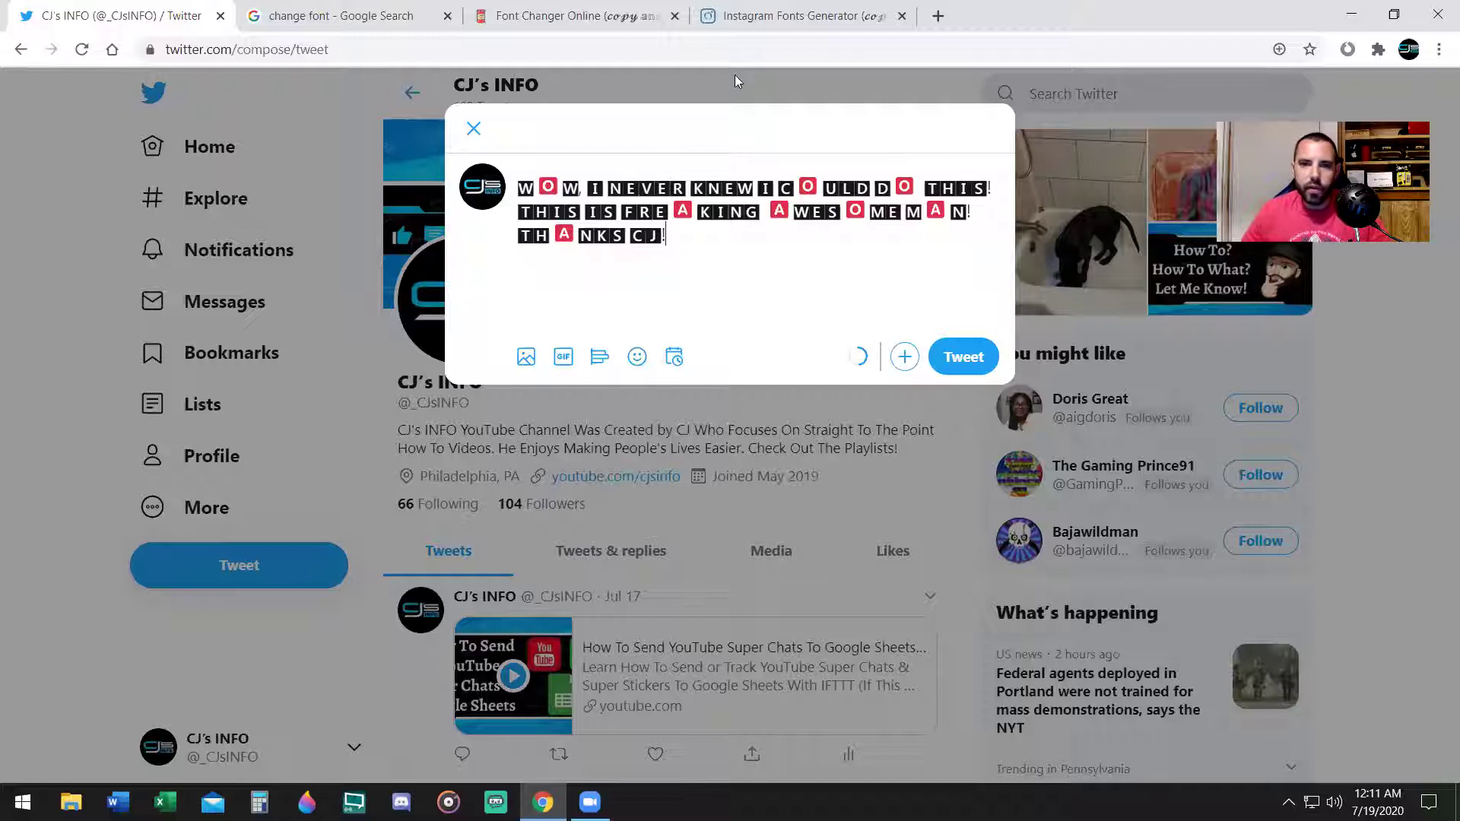
{"action": "left_click", "coordinate": [570, 15]}
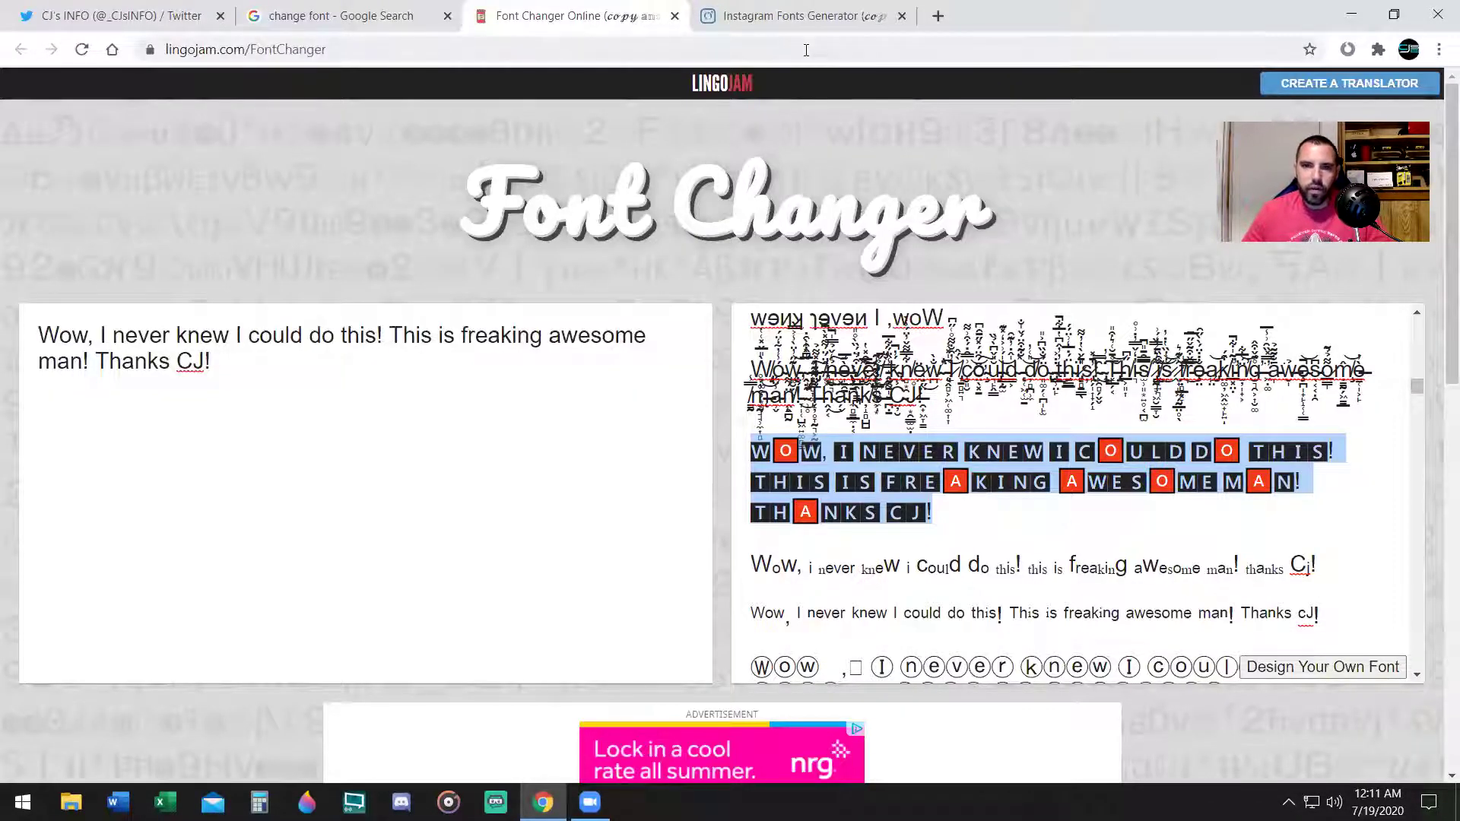
{"action": "left_click", "coordinate": [741, 9]}
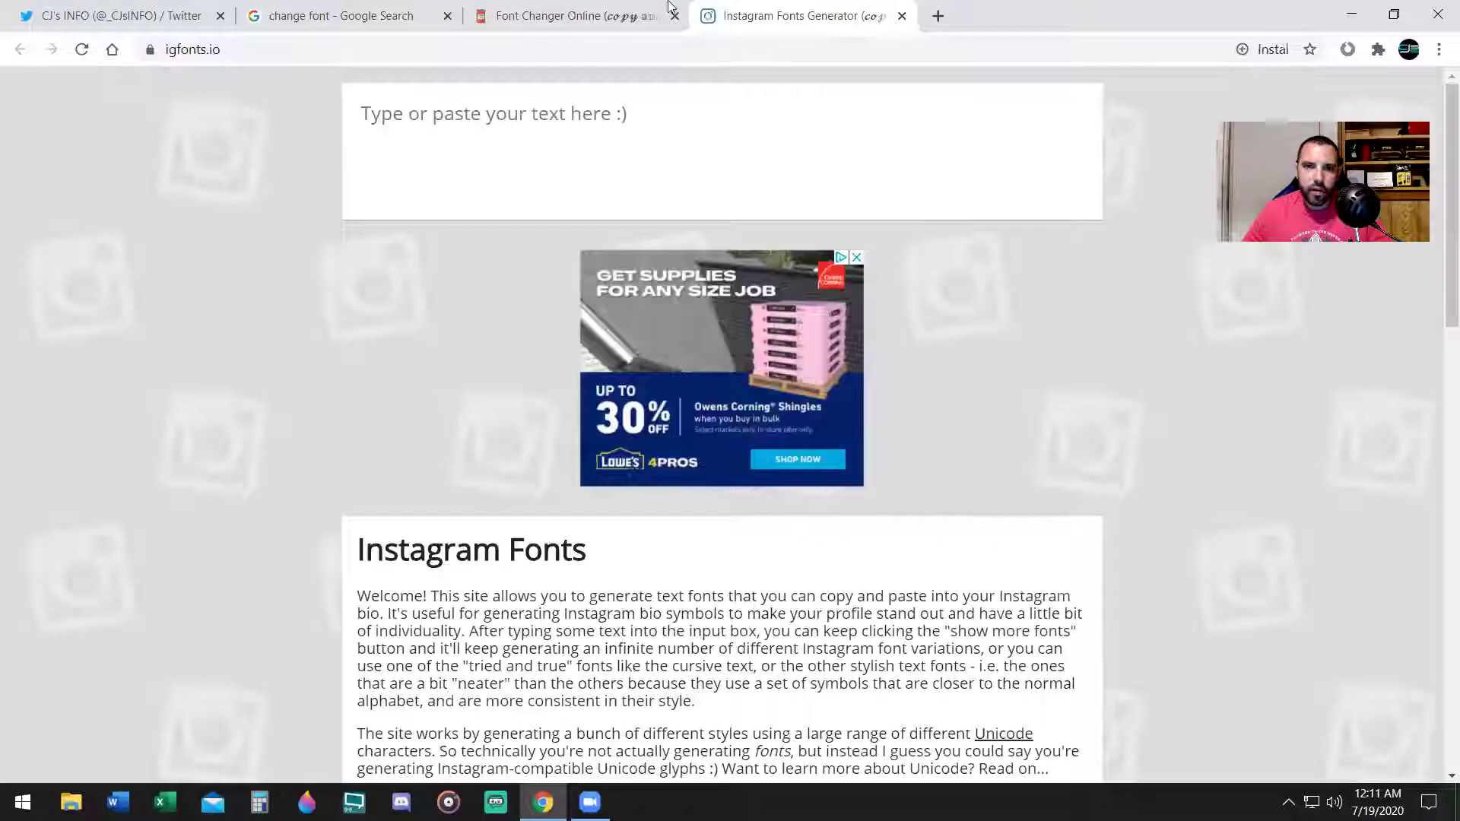
{"action": "left_click", "coordinate": [608, 9]}
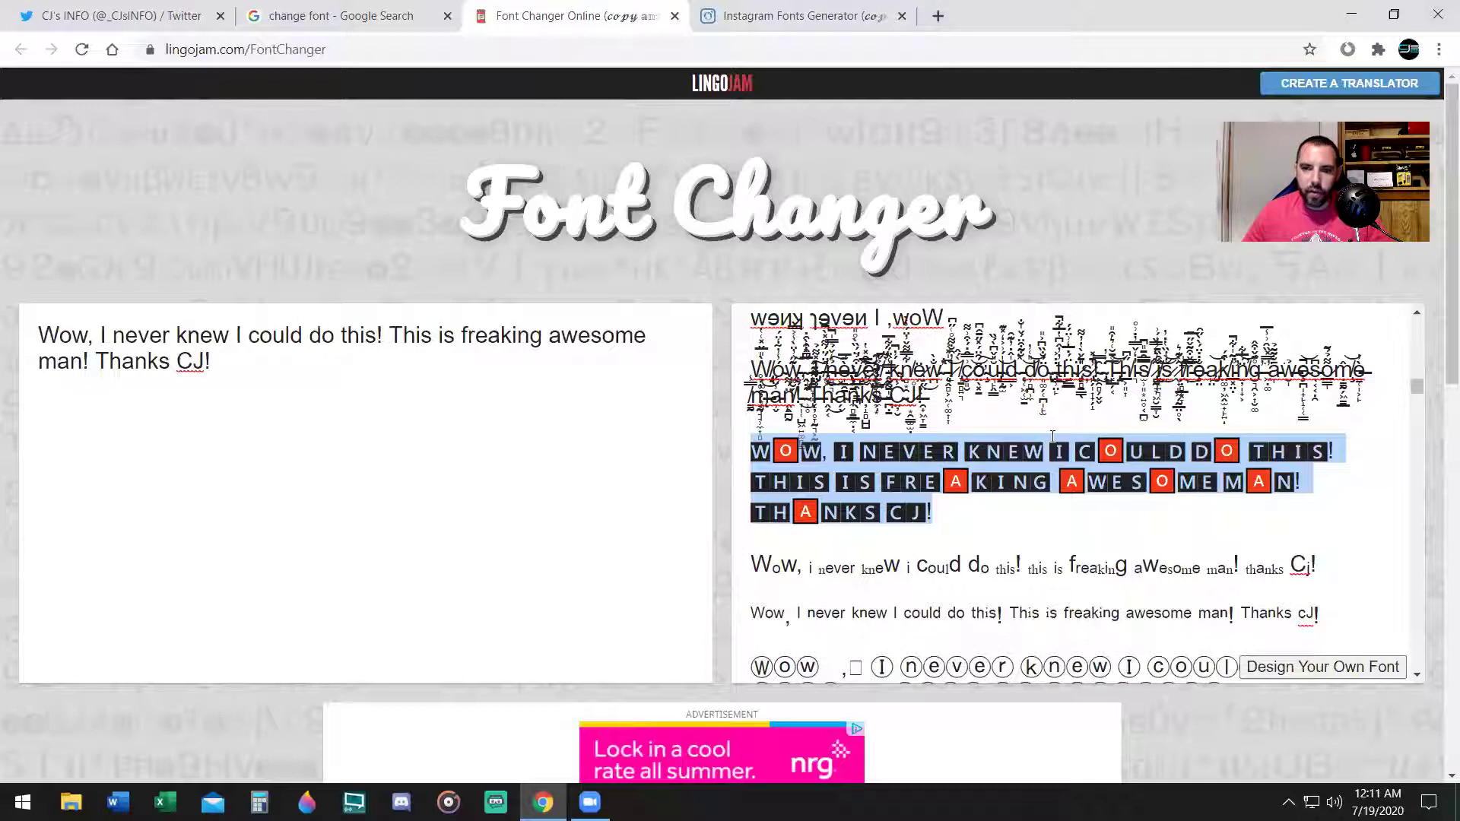
{"action": "left_click_drag", "start_coordinate": [1416, 386], "coordinate": [598, 304]}
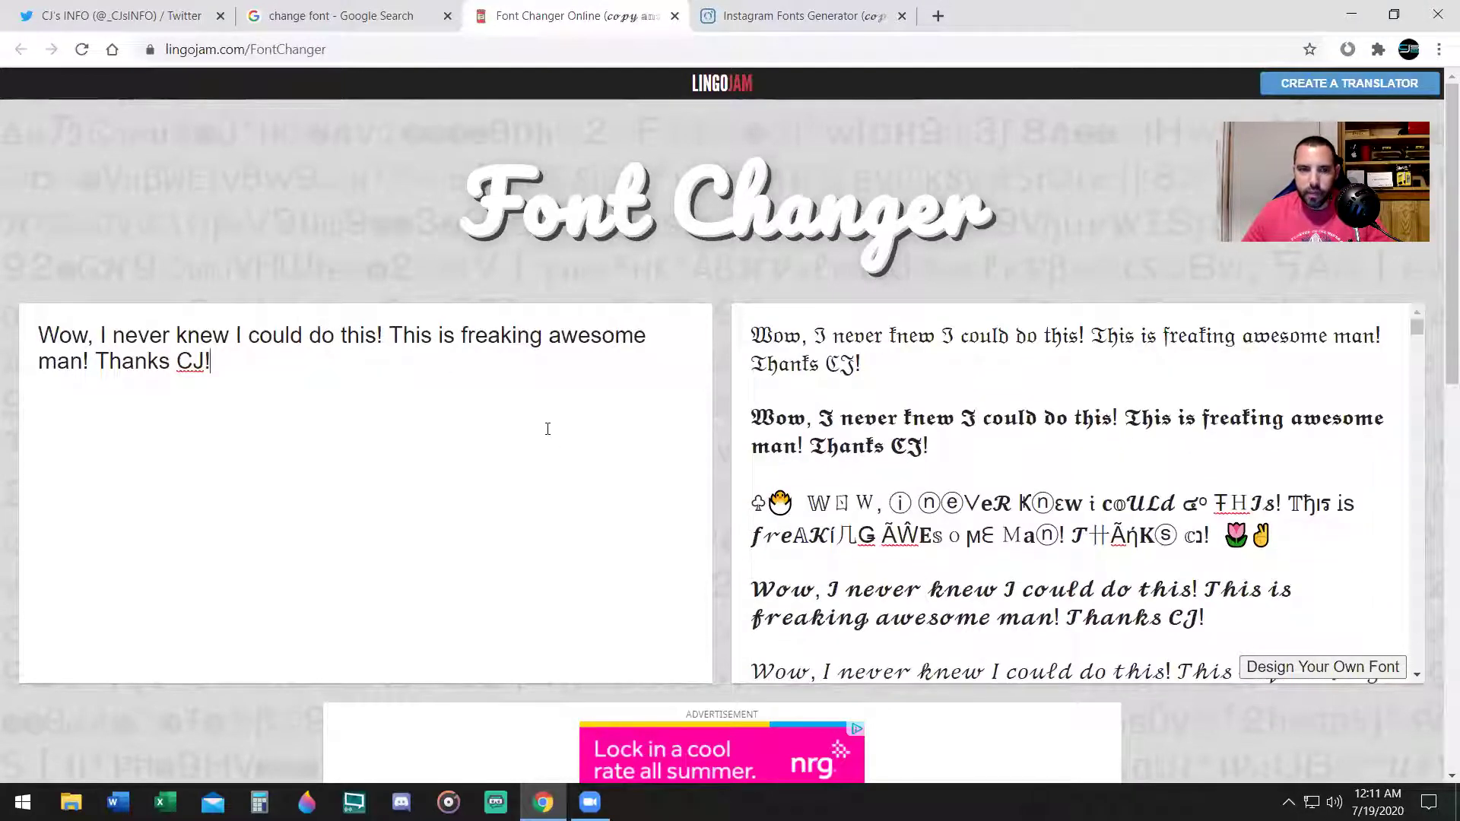
{"action": "scroll", "coordinate": [929, 419], "scroll_direction": "down", "scroll_amount": 3}
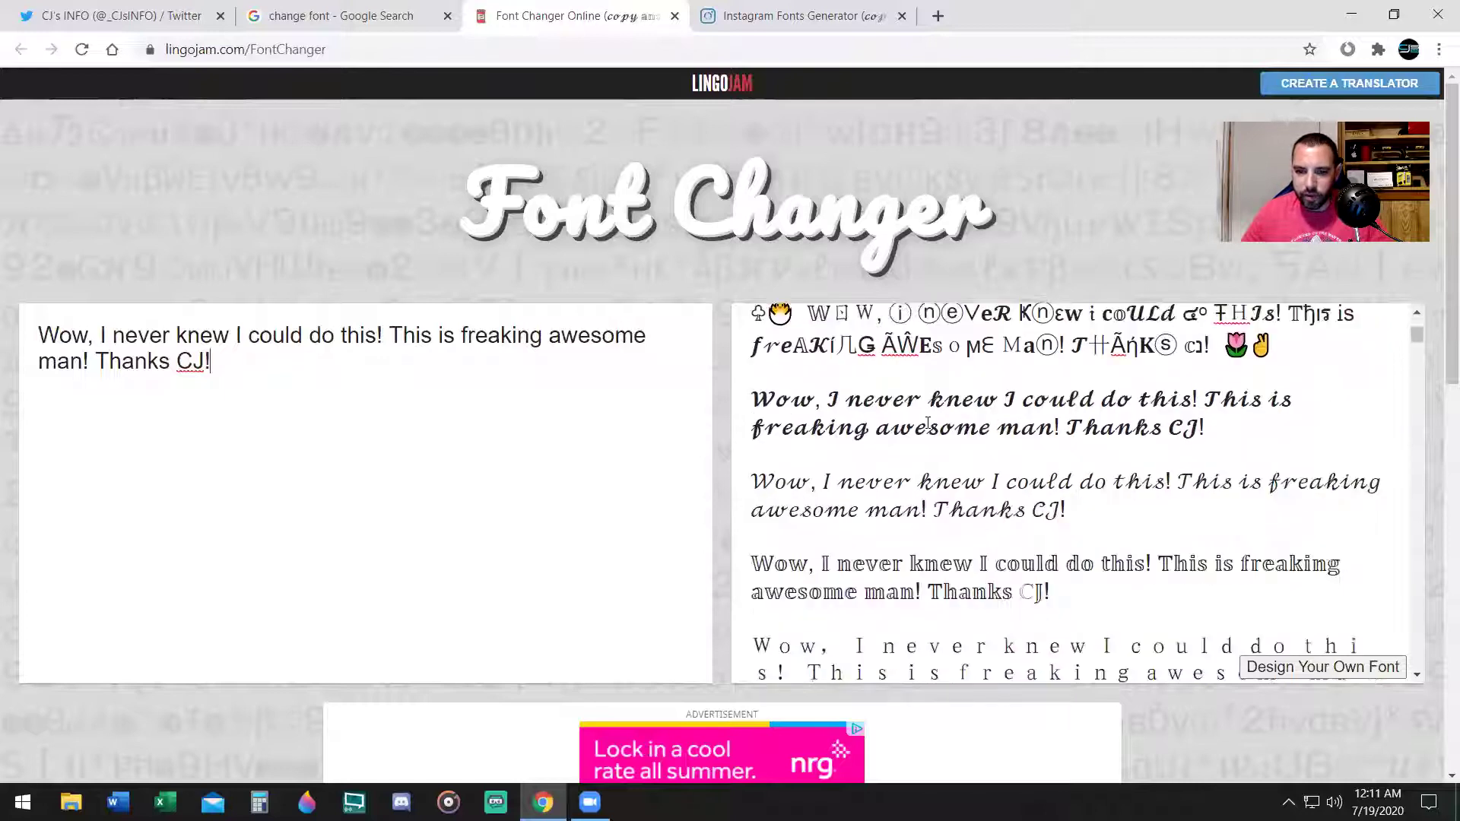
{"action": "scroll", "coordinate": [955, 409], "scroll_direction": "up", "scroll_amount": 3}
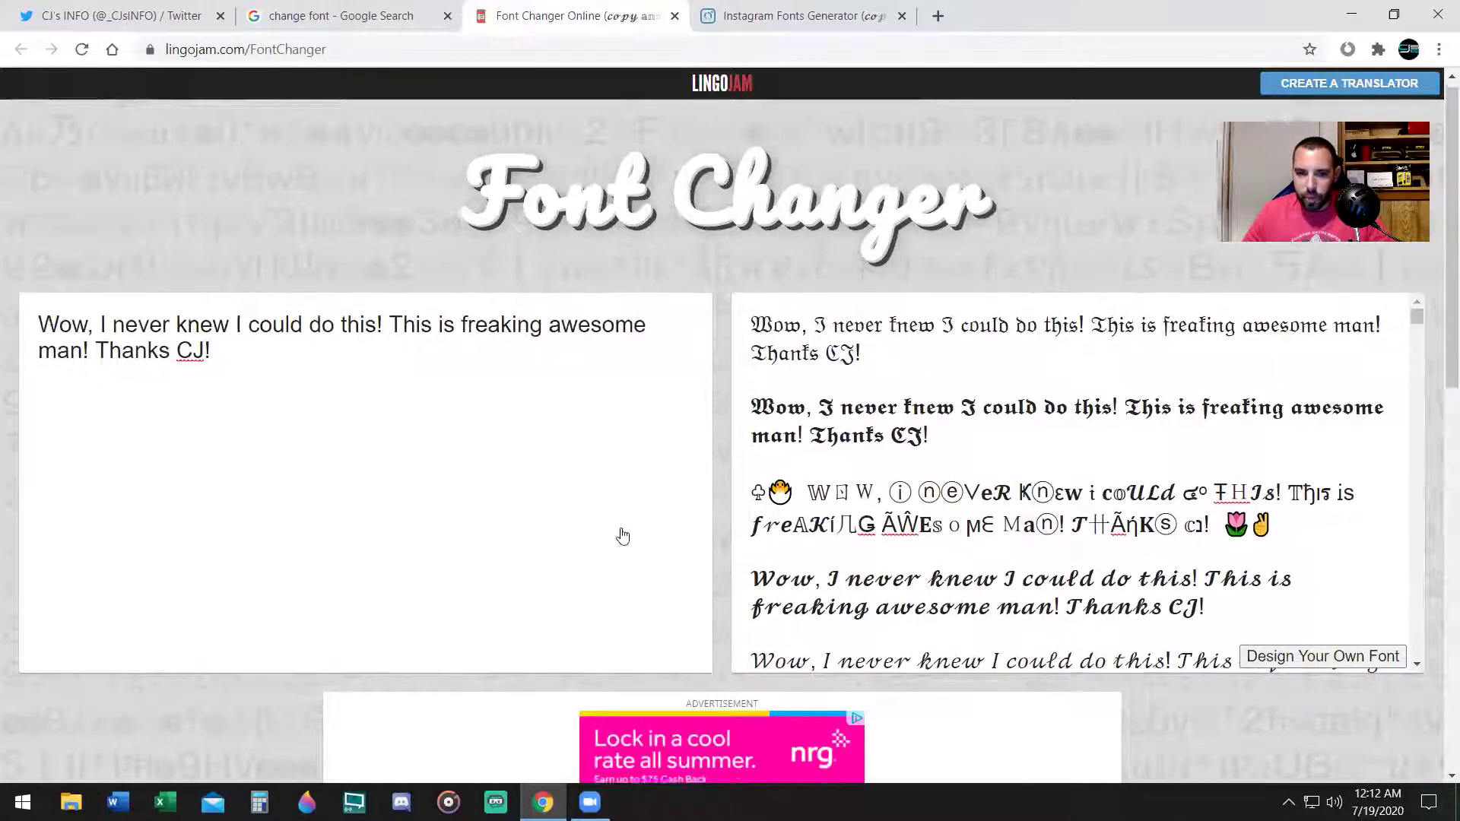
{"action": "scroll", "coordinate": [619, 531], "scroll_direction": "down", "scroll_amount": 10}
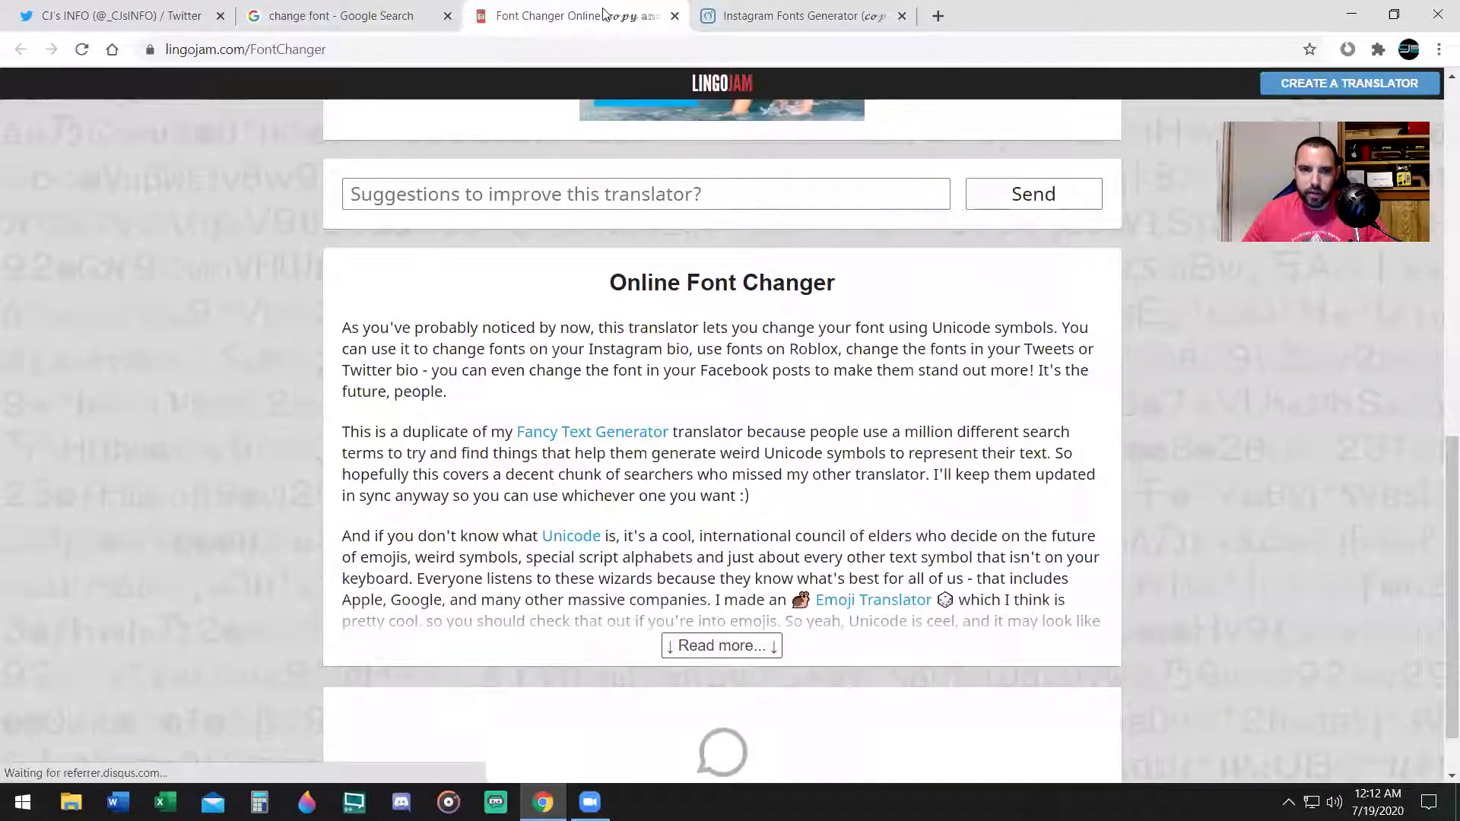
{"action": "left_click", "coordinate": [745, 9]}
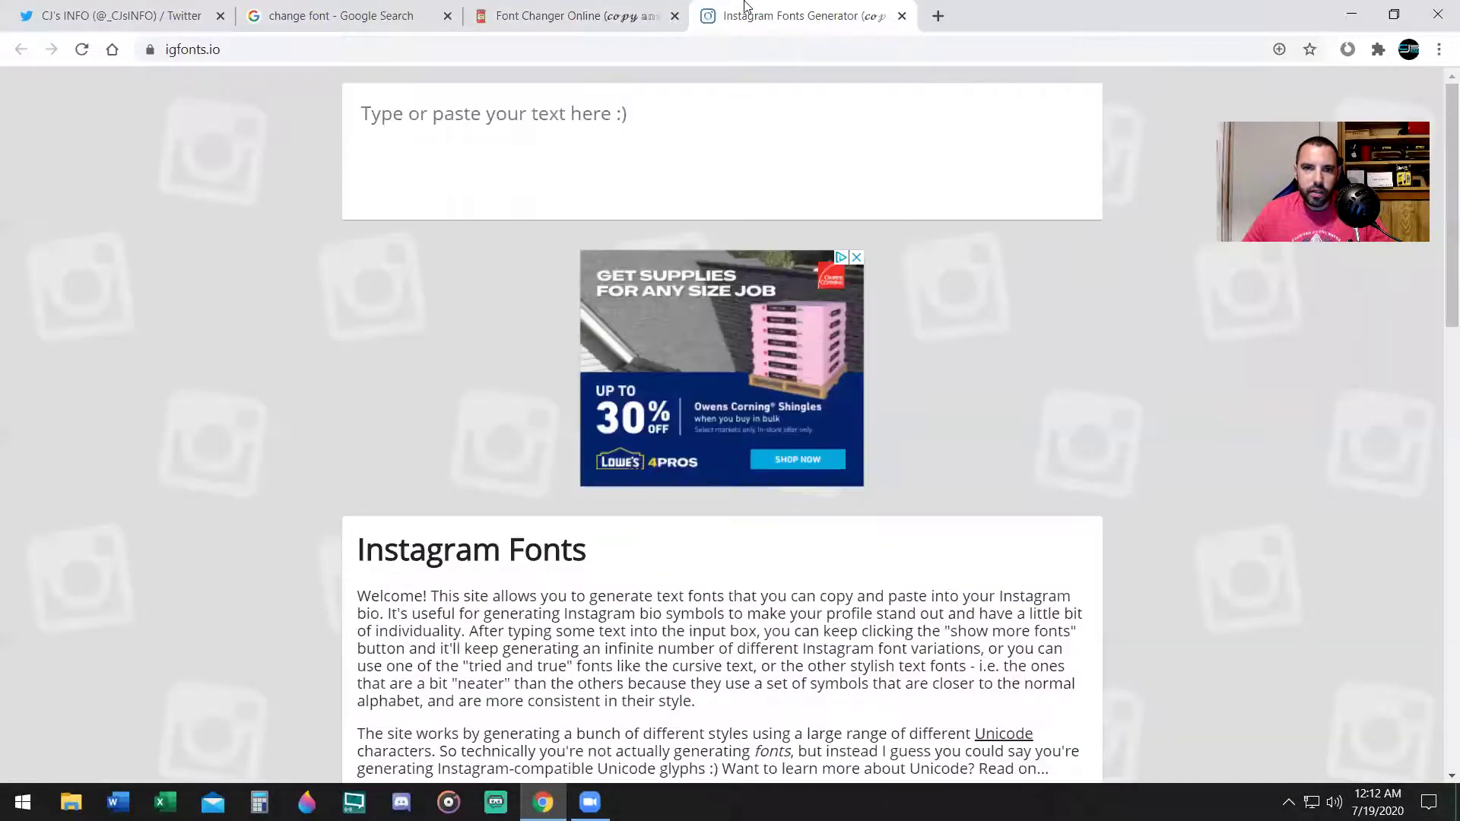
{"action": "left_click", "coordinate": [574, 15]}
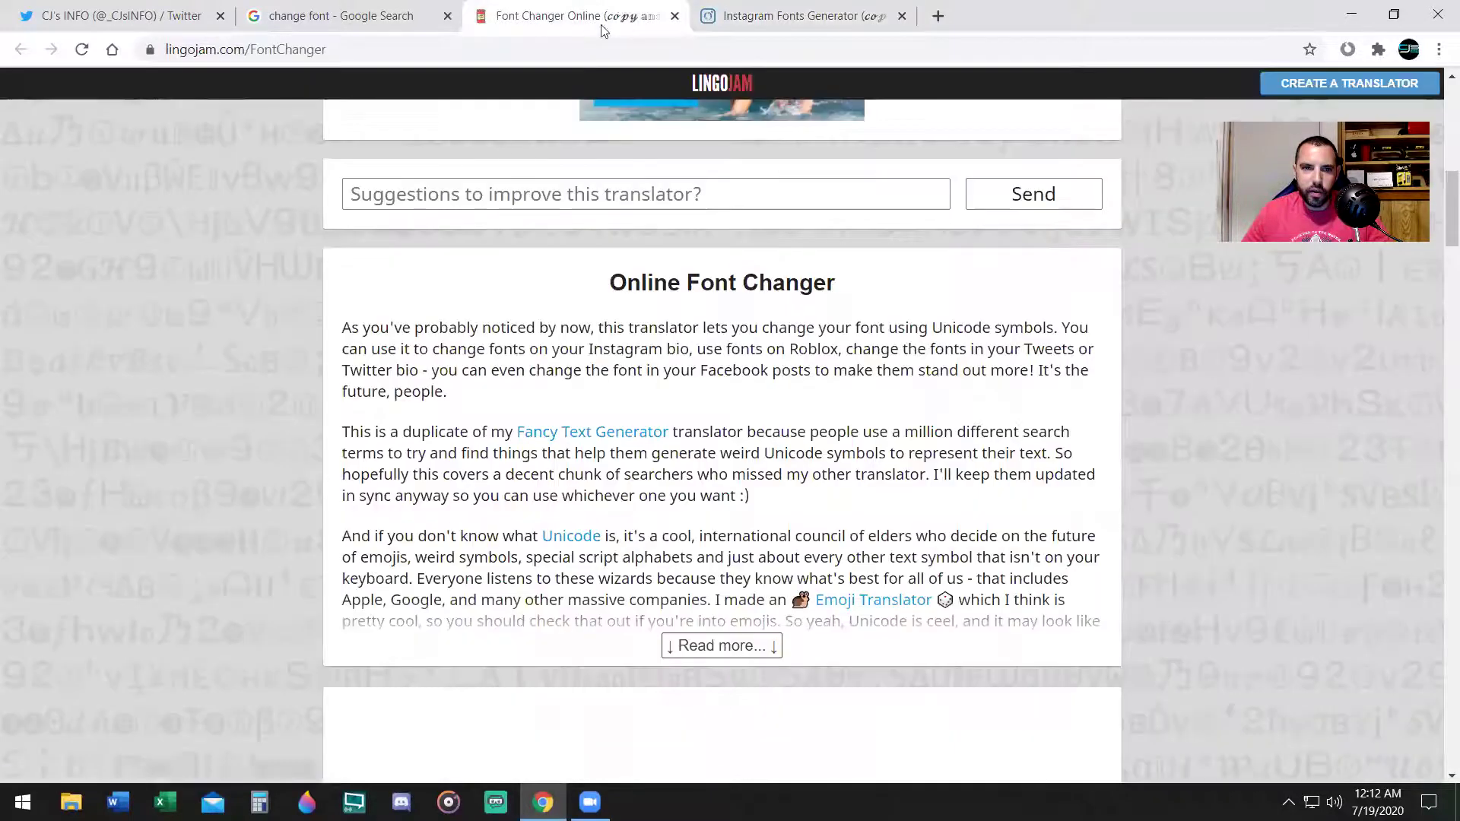
{"action": "scroll", "coordinate": [479, 235], "scroll_direction": "up", "scroll_amount": 12}
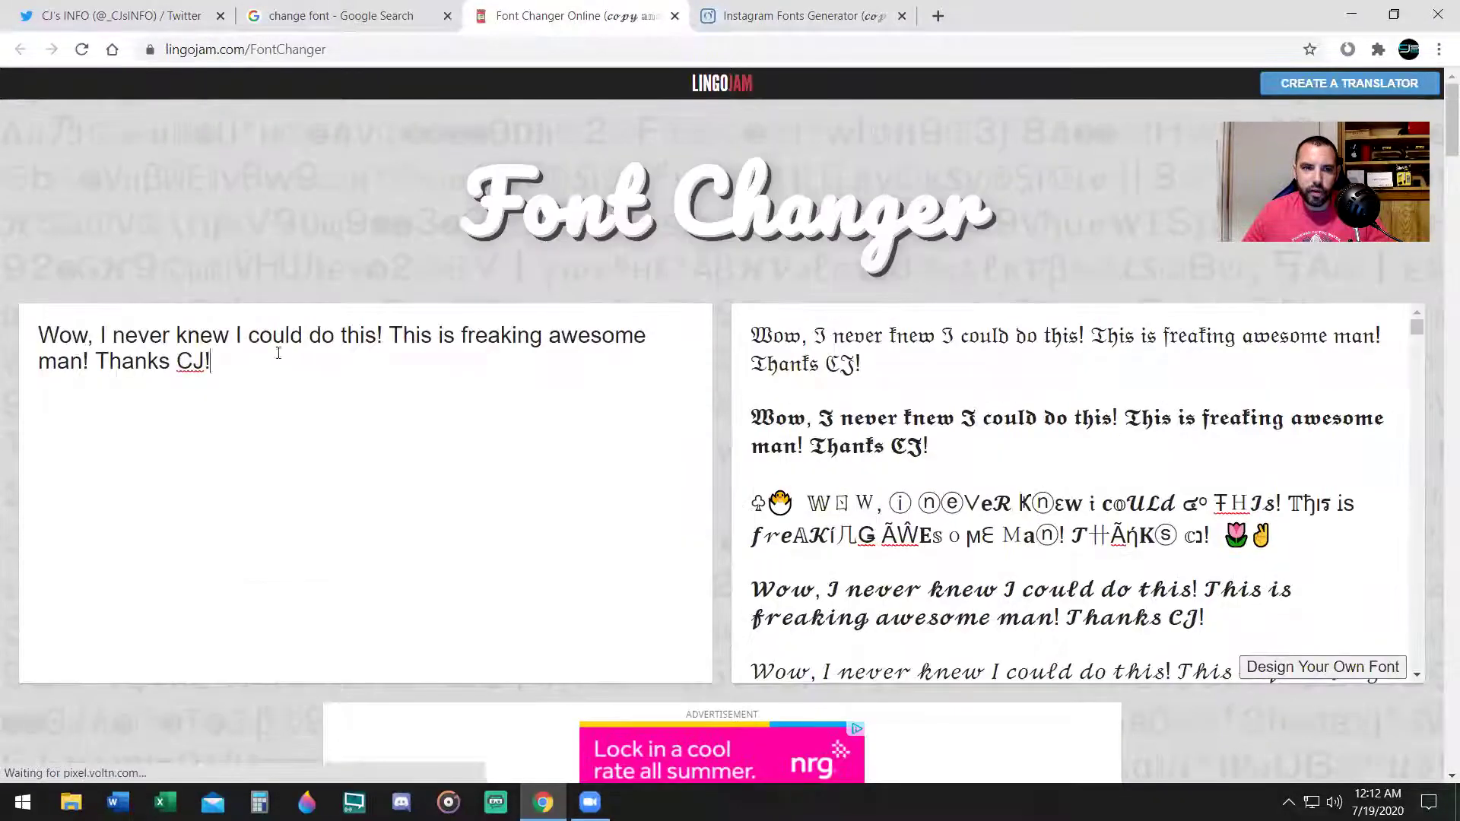
Step: Copy the LingoJam input sentence and paste it into the IGFonts.io text box
{"action": "left_click_drag", "start_coordinate": [221, 362], "coordinate": [52, 345]}
{"action": "right_click", "coordinate": [65, 337]}
{"action": "left_click", "coordinate": [126, 404]}
{"action": "left_click", "coordinate": [738, 23]}
{"action": "right_click", "coordinate": [631, 112]}
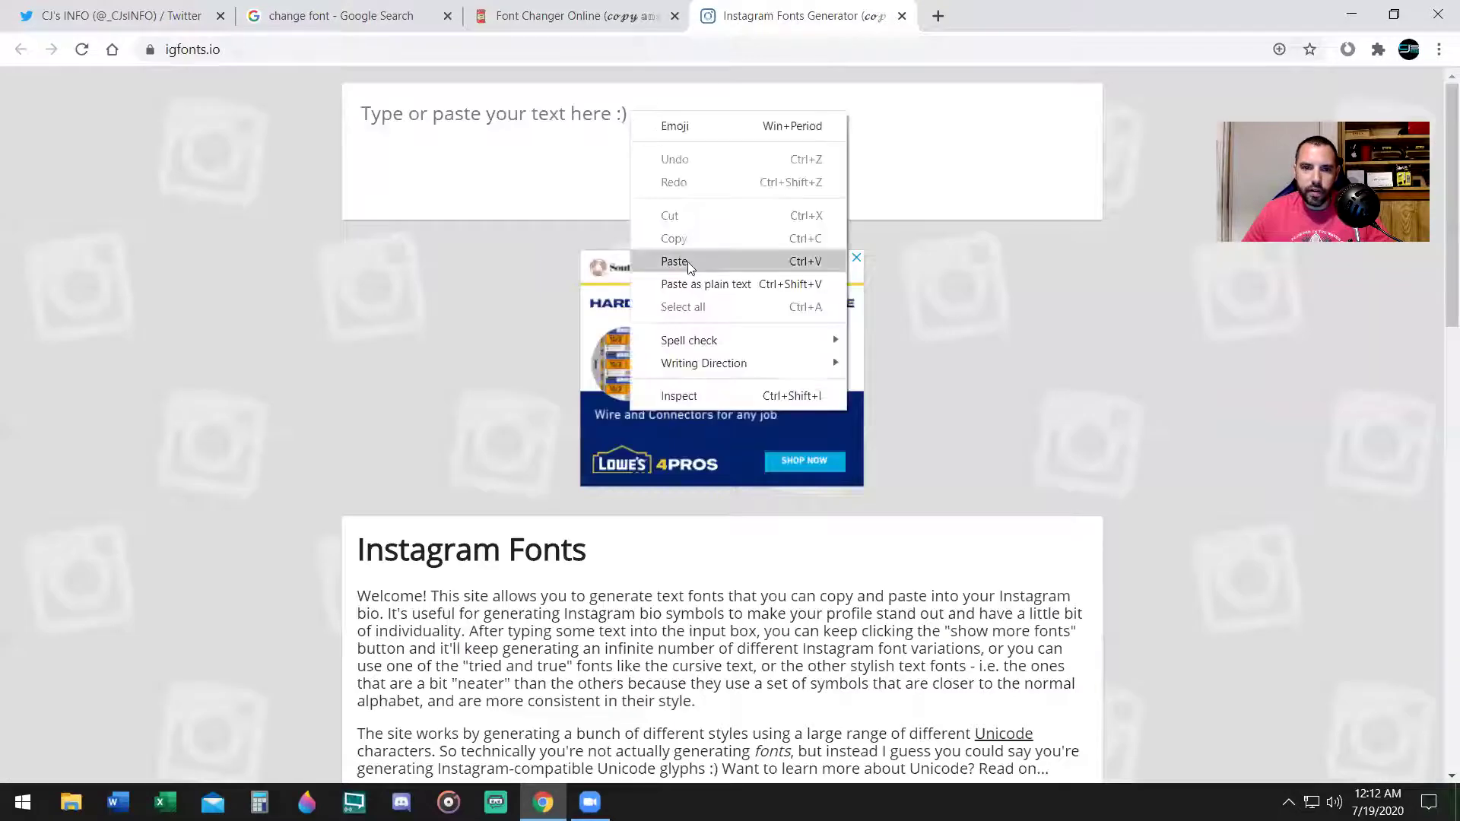
{"action": "left_click", "coordinate": [688, 262]}
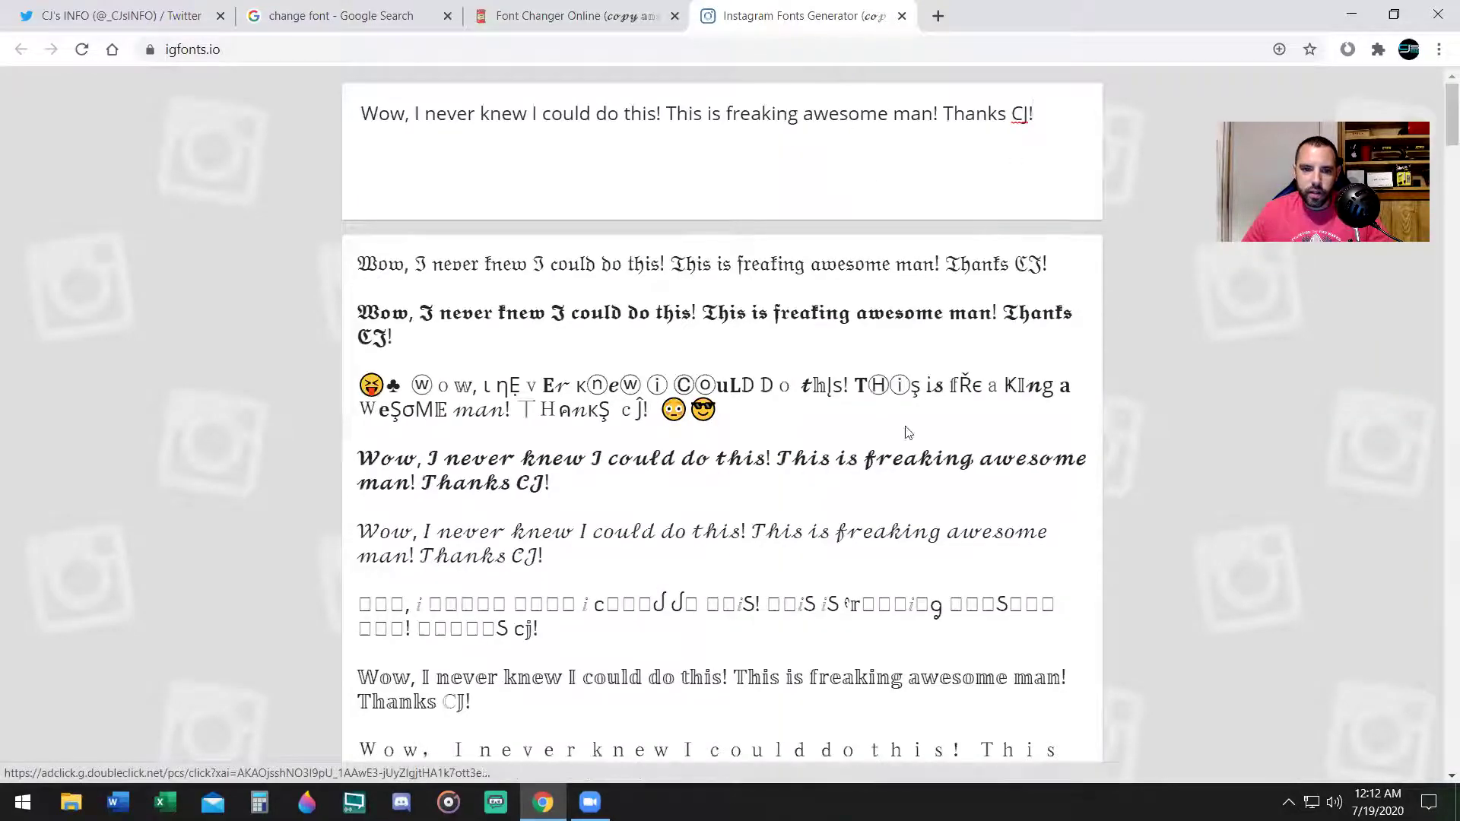
Step: Select the circled-letter version of the sentence, then return to the tweet draft
{"action": "scroll", "coordinate": [618, 481], "scroll_direction": "down", "scroll_amount": 4}
{"action": "scroll", "coordinate": [619, 476], "scroll_direction": "down", "scroll_amount": 8}
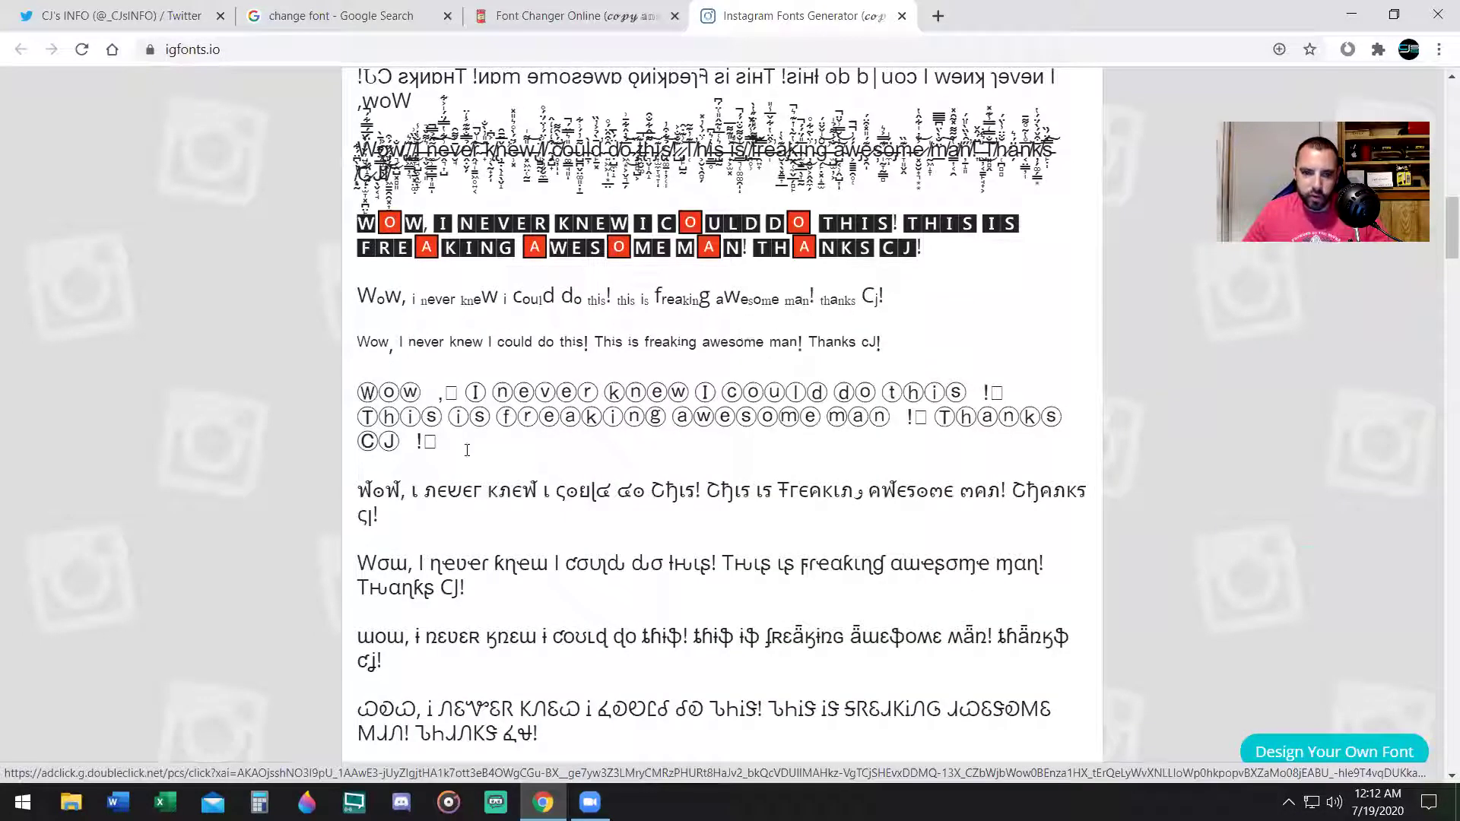
{"action": "left_click_drag", "start_coordinate": [467, 449], "coordinate": [358, 392]}
{"action": "left_click", "coordinate": [488, 13]}
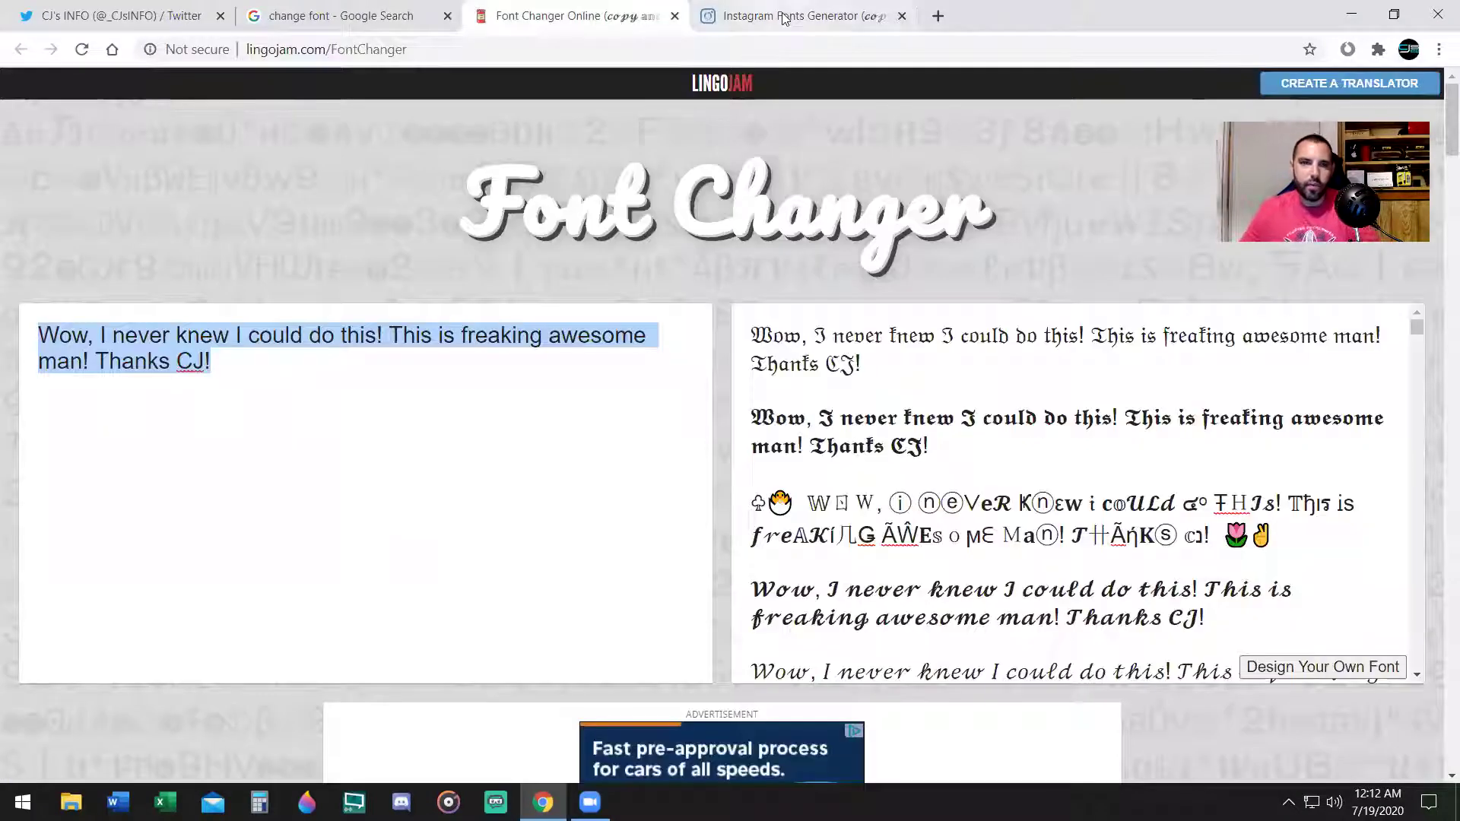
{"action": "left_click", "coordinate": [414, 8]}
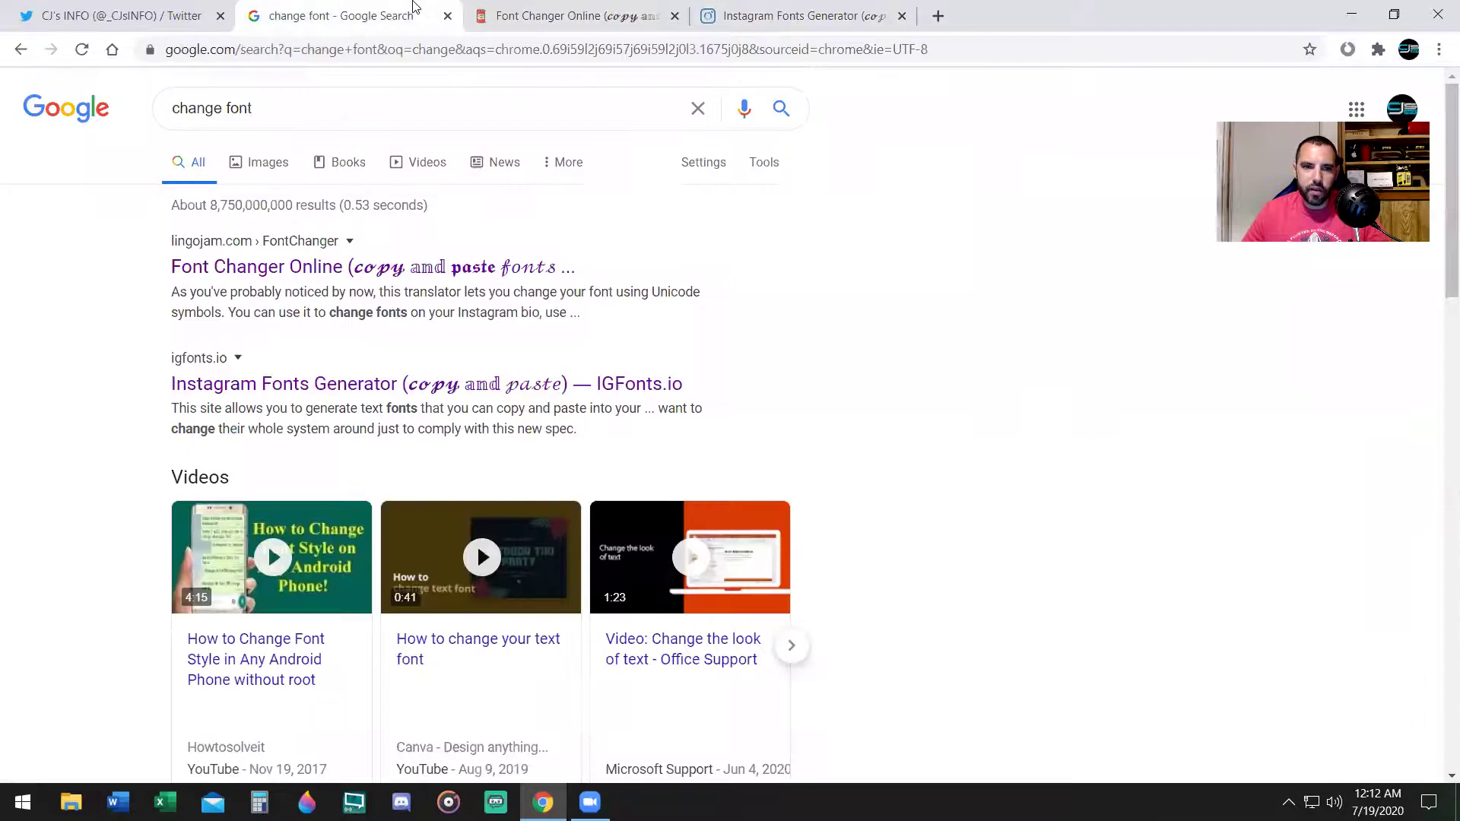
{"action": "left_click", "coordinate": [615, 11]}
{"action": "left_click", "coordinate": [736, 11]}
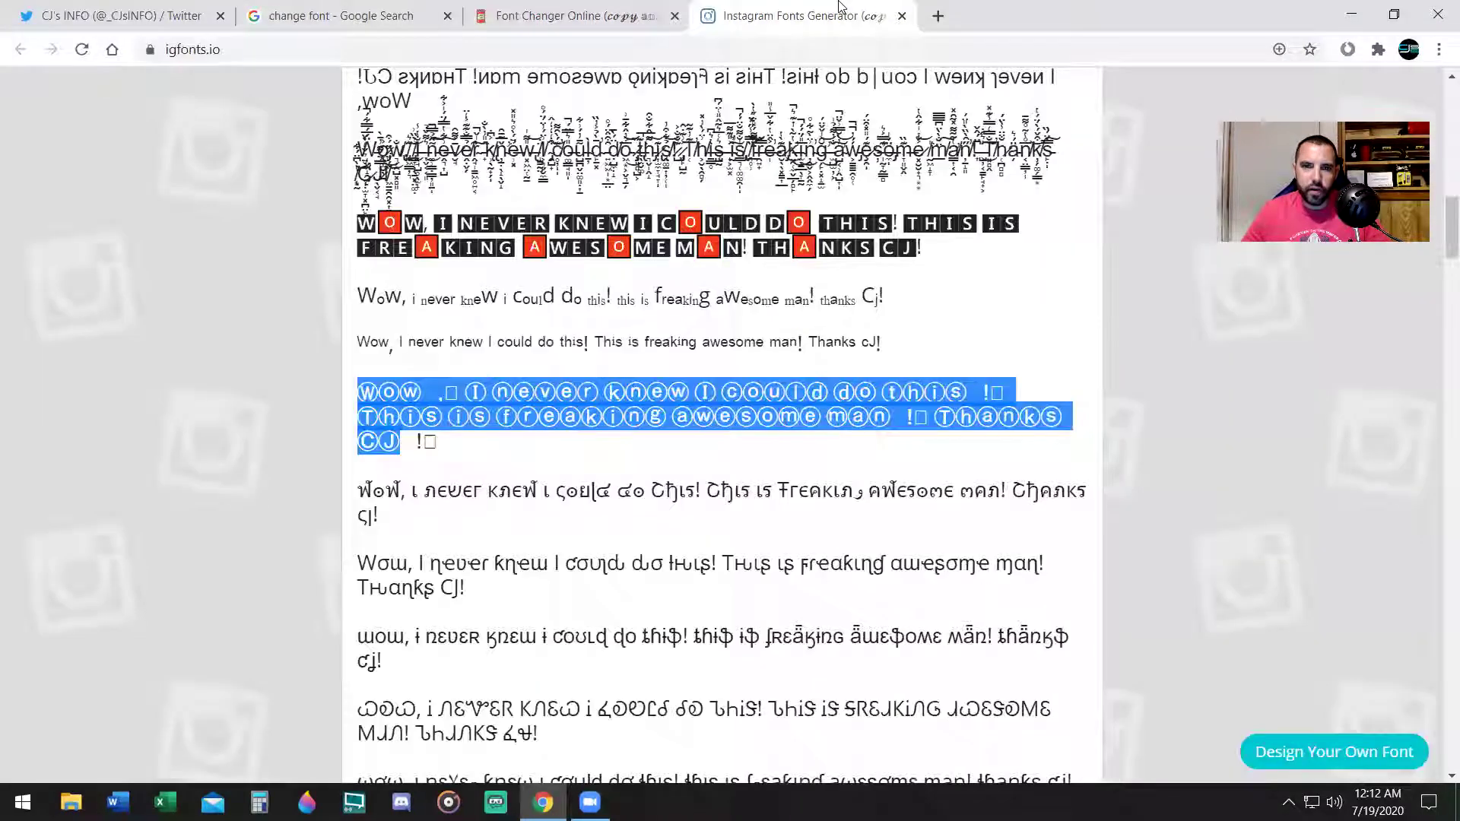
{"action": "left_click", "coordinate": [304, 9]}
Step: Replace the tweet text with the circled-letter sentence and delete the stray character after 'wow'
{"action": "left_click", "coordinate": [165, 6]}
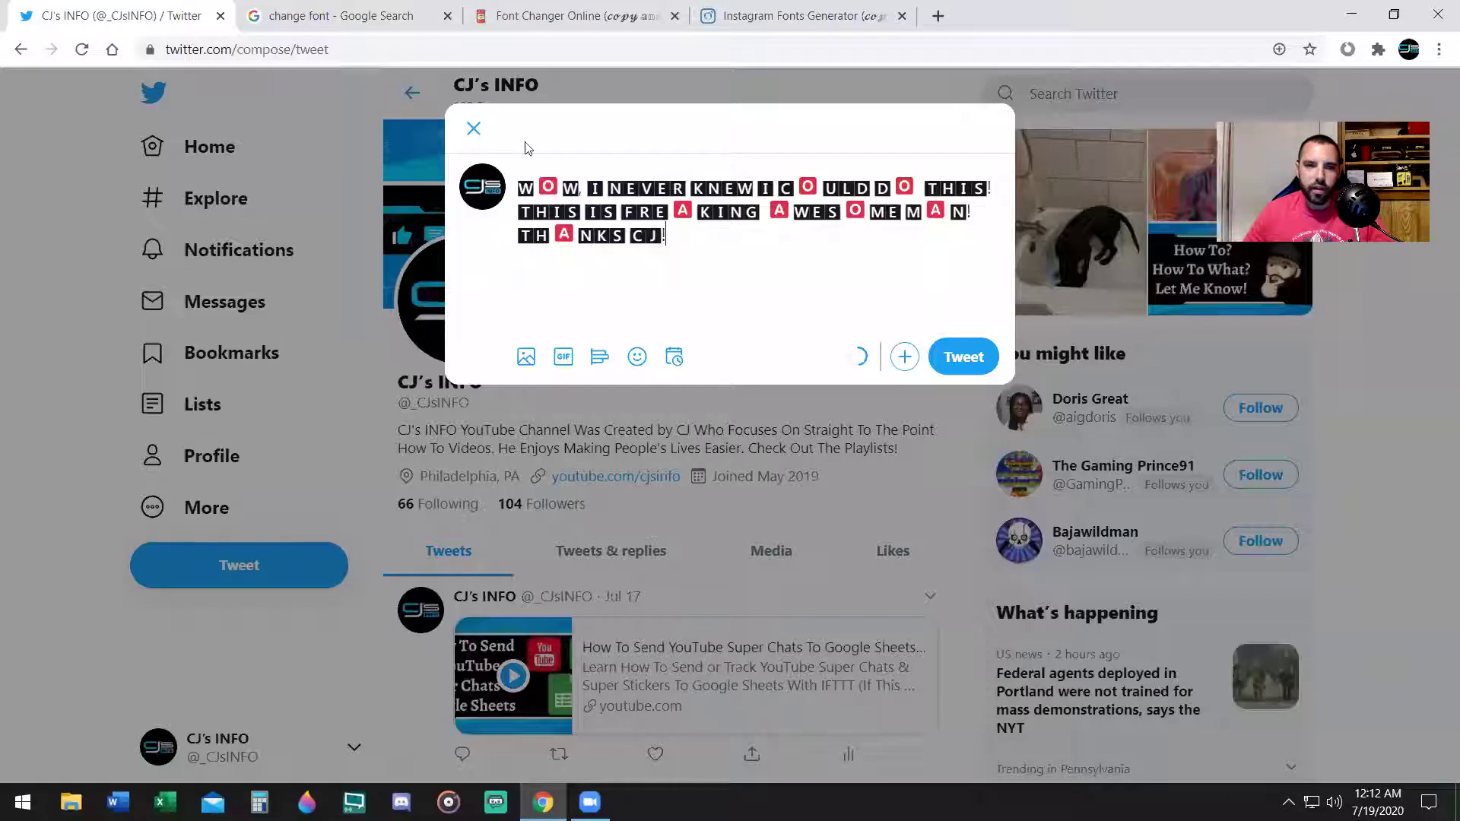
{"action": "mouse_move", "coordinate": [518, 187]}
{"action": "left_mouse_down"}
{"action": "mouse_move", "coordinate": [891, 234]}
{"action": "mouse_move", "coordinate": [530, 188]}
{"action": "left_mouse_up"}
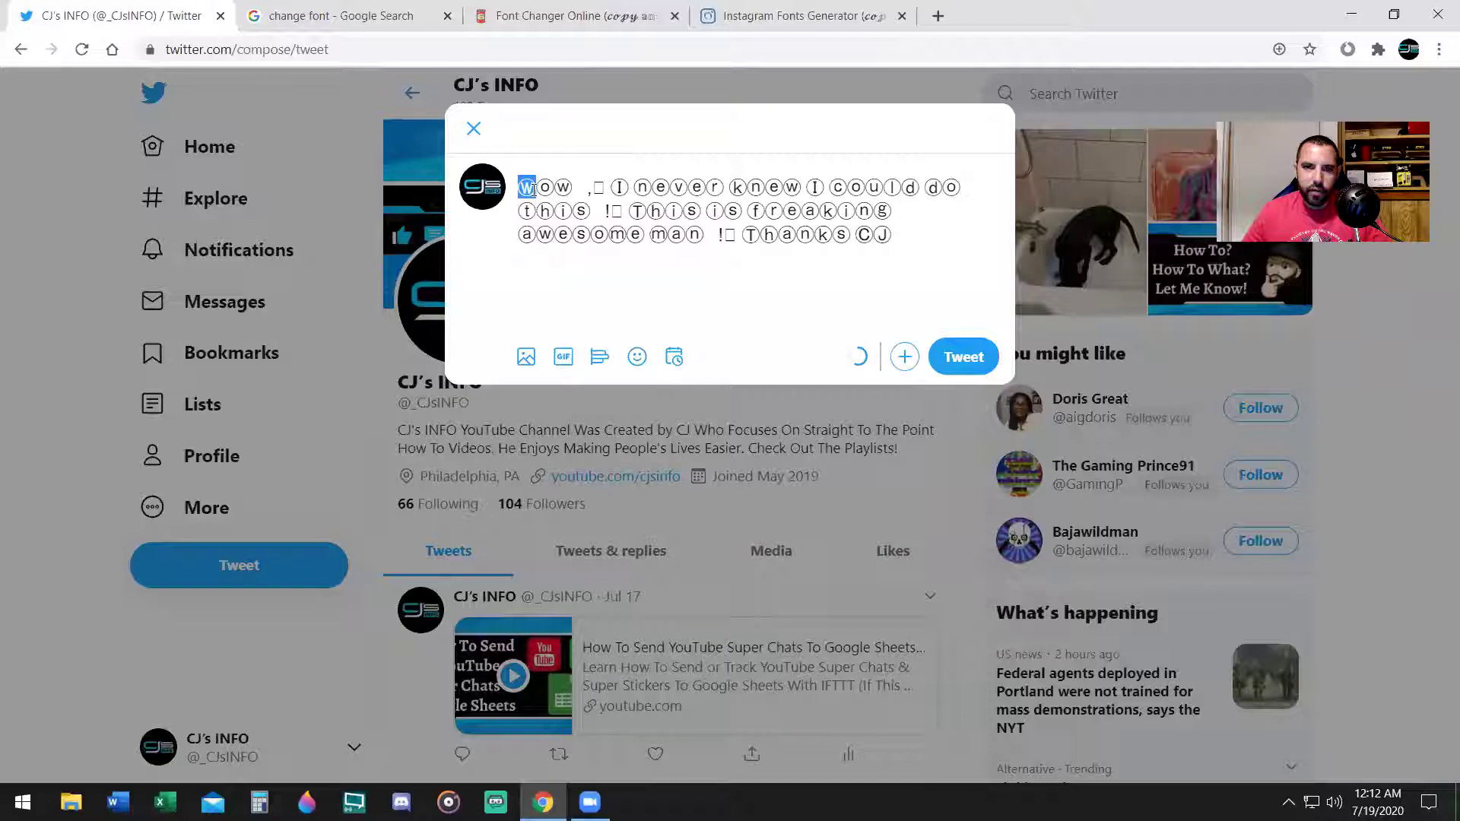
{"action": "left_click", "coordinate": [609, 231]}
{"action": "key", "text": "BackSpace"}
{"action": "key", "text": "BackSpace"}
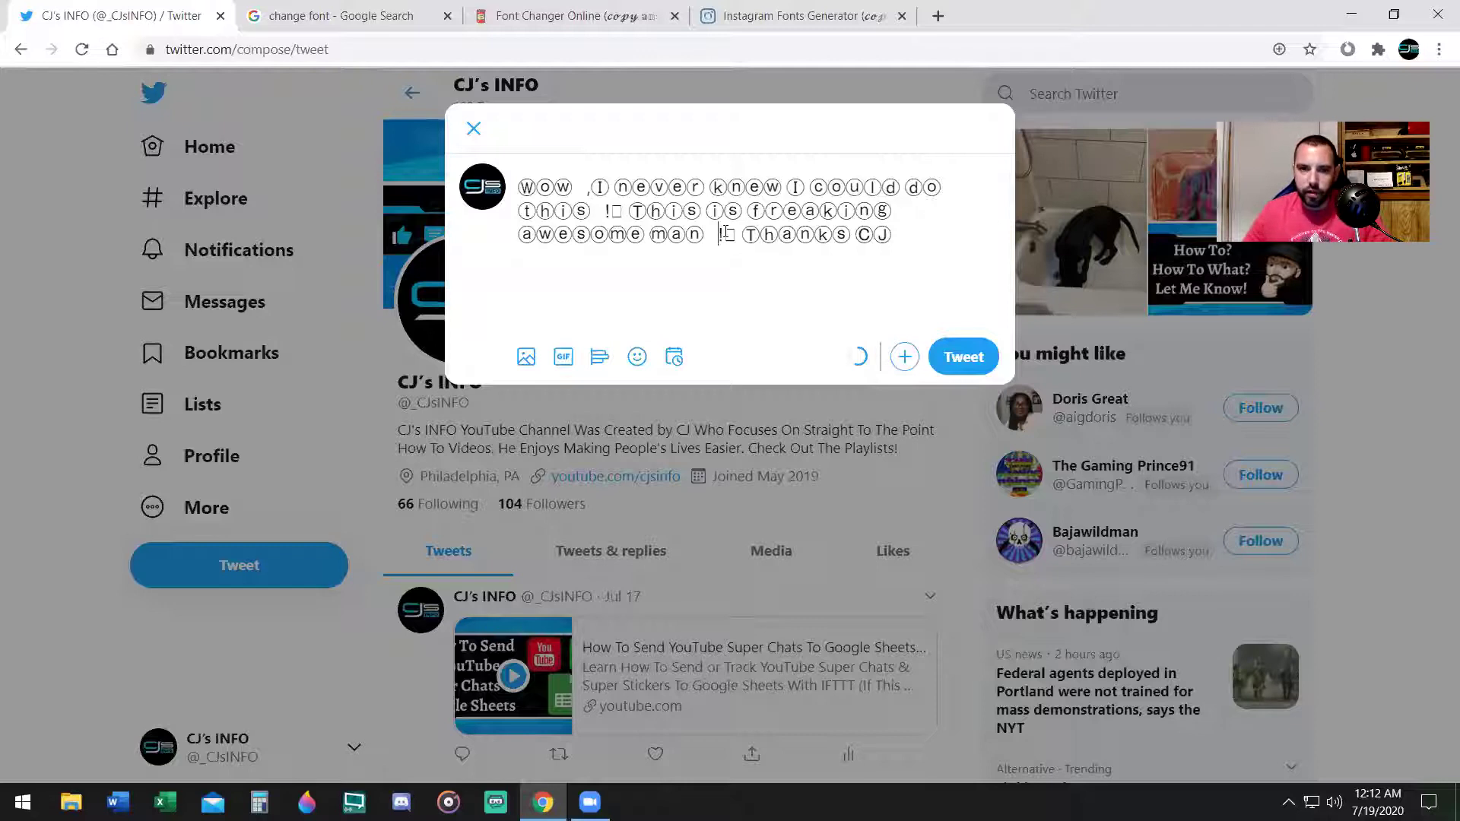